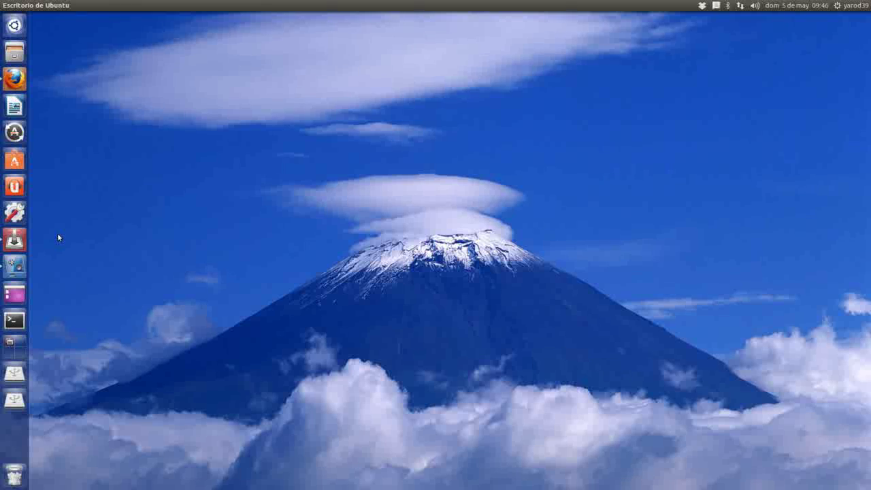
- Bring up Transmission showing the debian-7.0.0-i386-DVD-1.iso download at 63.9%
{"action": "left_click", "coordinate": [23, 241]}
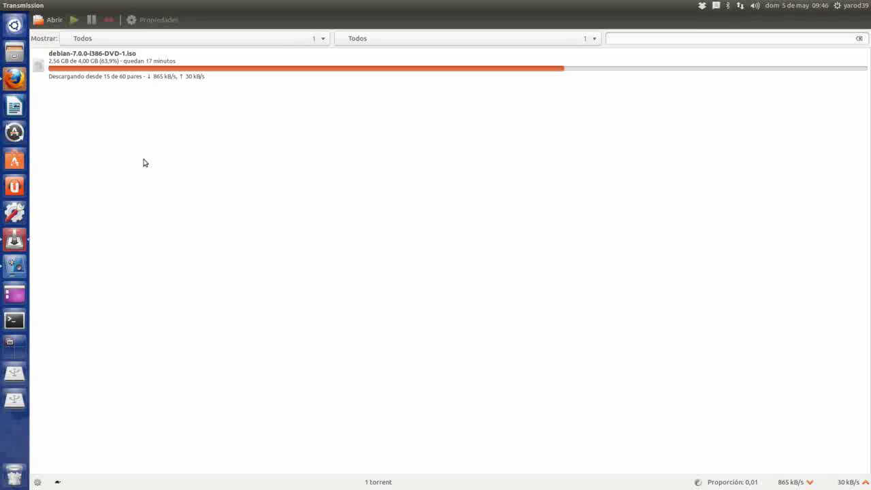
- Minimize the Transmission download window to reveal VMware Player
{"action": "mouse_move", "coordinate": [14, 6]}
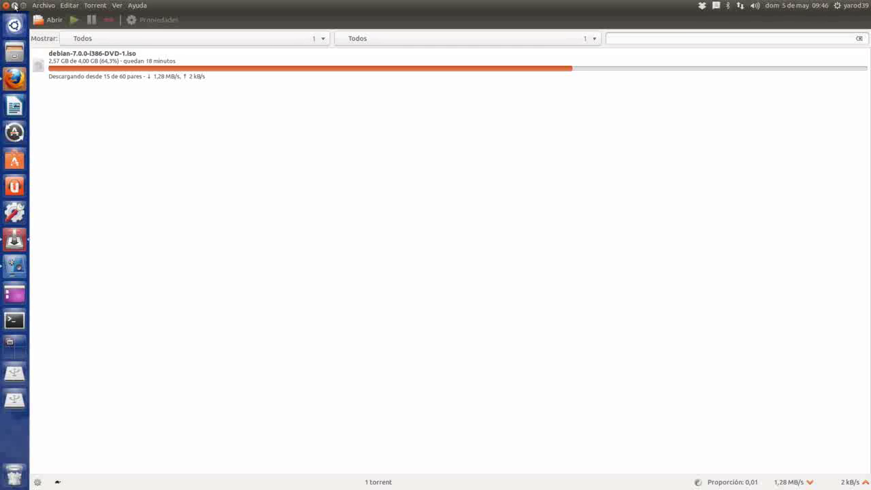
{"action": "left_click", "coordinate": [14, 5]}
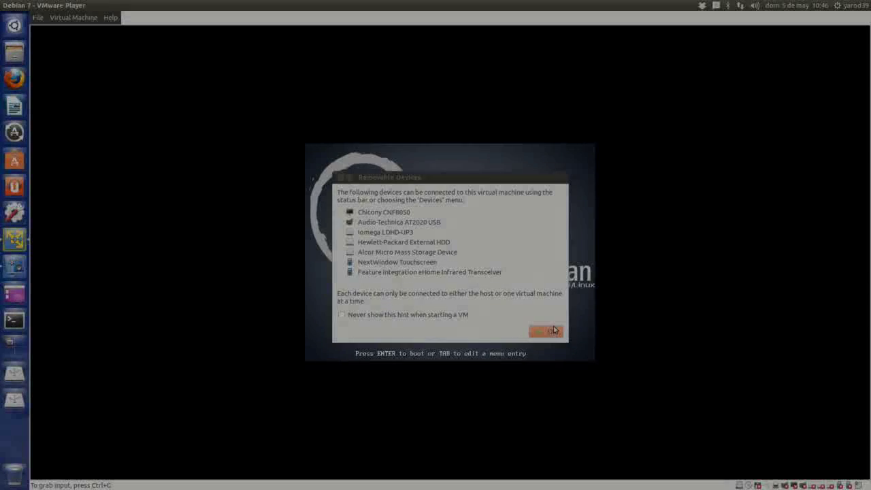
- Dismiss the Removable Devices notice and let the Debian 7 VM capture keyboard and mouse
{"action": "left_click", "coordinate": [553, 330]}
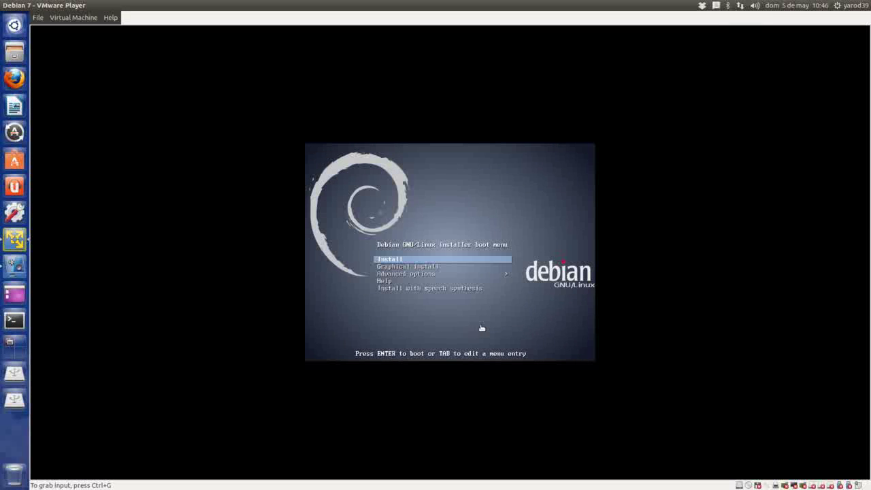
{"action": "left_click", "coordinate": [16, 267]}
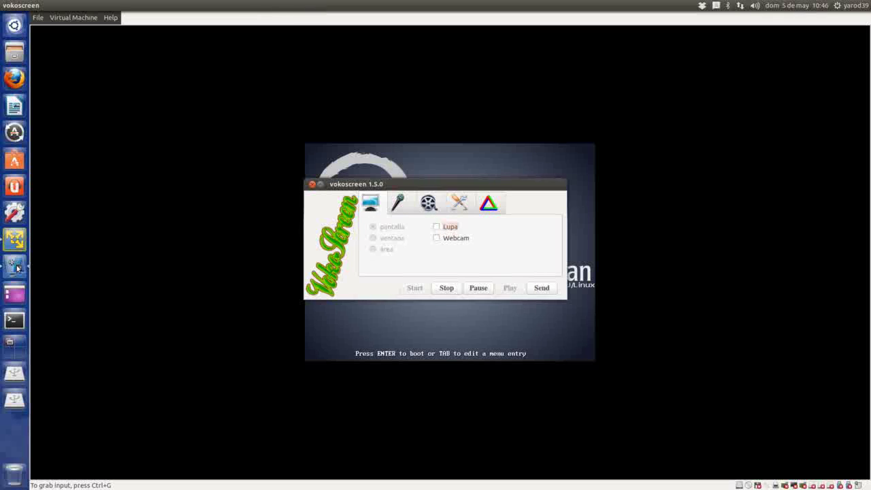
{"action": "left_click", "coordinate": [321, 184]}
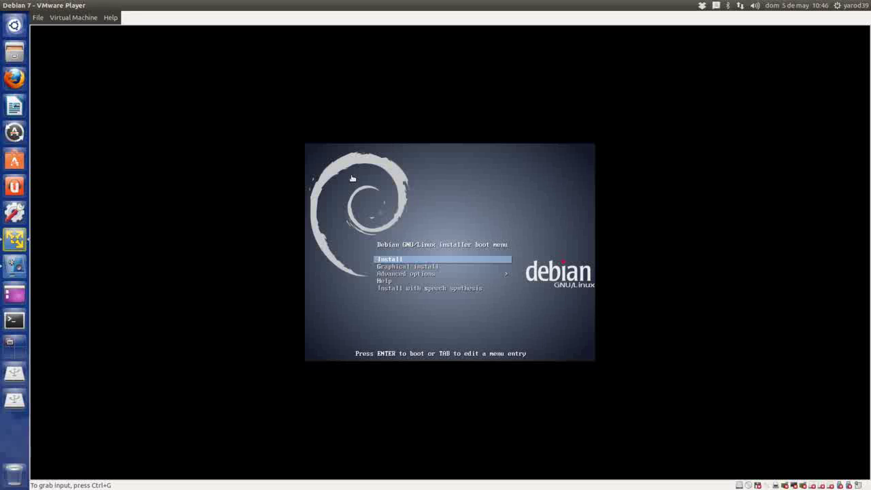
{"action": "left_click", "coordinate": [466, 238]}
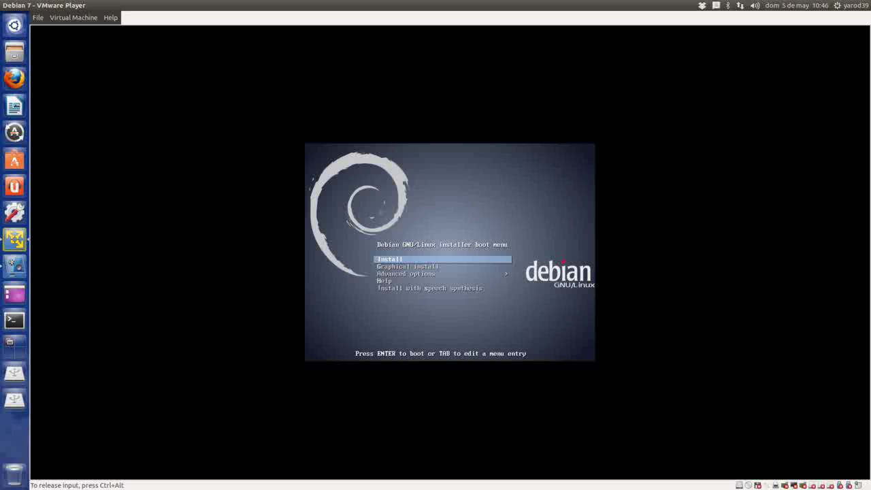
- Start the text installer with Spanish language, España location and Spanish keyboard layout
{"action": "key", "text": "Return"}
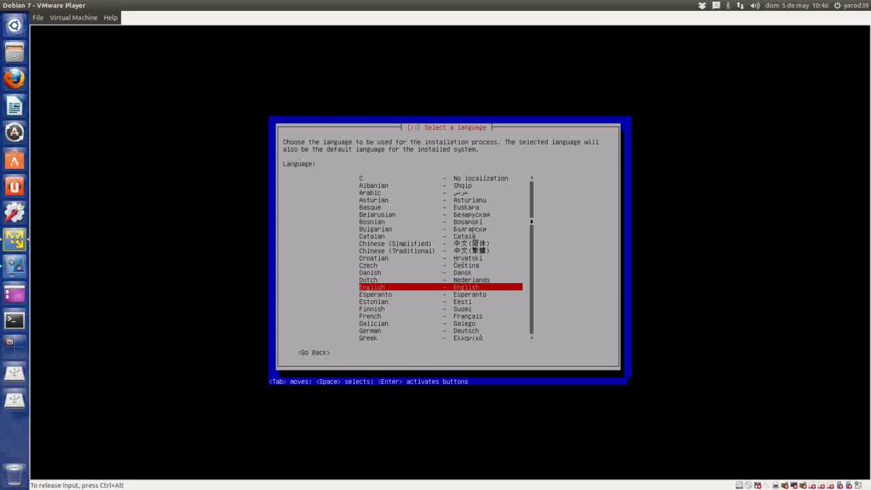
{"action": "key", "text": "Down"}
{"action": "key", "text": "Down"}
{"action": "key", "text": "Down"}
{"action": "key", "text": "Down"}
{"action": "key", "text": "Down"}
{"action": "key", "text": "Down"}
{"action": "key", "text": "Down"}
{"action": "key", "text": "Down"}
{"action": "key", "text": "Down"}
{"action": "key", "text": "Down"}
{"action": "key", "text": "Down"}
{"action": "key", "text": "Down"}
{"action": "key", "text": "Down"}
{"action": "key", "text": "Down"}
{"action": "key", "text": "Down"}
{"action": "key", "text": "Down"}
{"action": "key", "text": "Down"}
{"action": "key", "text": "Down"}
{"action": "key", "text": "Down"}
{"action": "key", "text": "Down"}
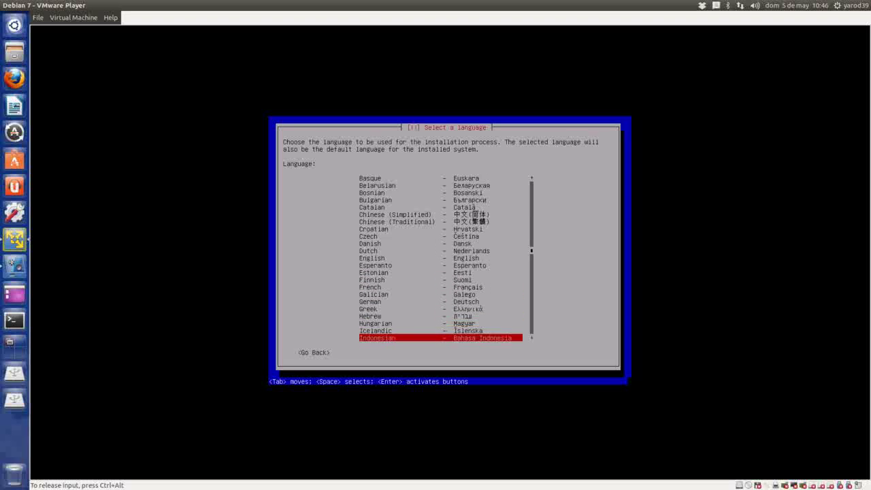
{"action": "key", "text": "Down"}
{"action": "key", "text": "Down"}
{"action": "key", "text": "Down"}
{"action": "key", "text": "Down"}
{"action": "key", "text": "Down"}
{"action": "key", "text": "Down"}
{"action": "key", "text": "Down"}
{"action": "key", "text": "Down"}
{"action": "key", "text": "Down"}
{"action": "key", "text": "Down"}
{"action": "key", "text": "Down"}
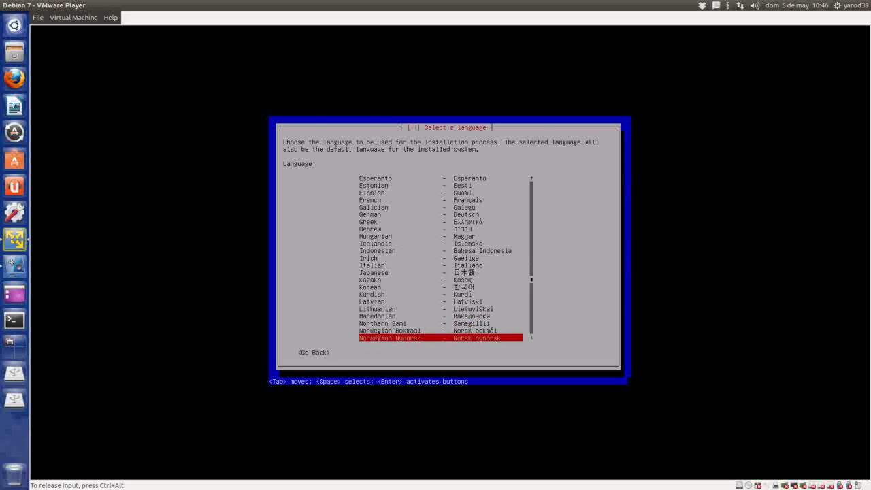
{"action": "key", "text": "Down"}
{"action": "key", "text": "Down"}
{"action": "key", "text": "Down"}
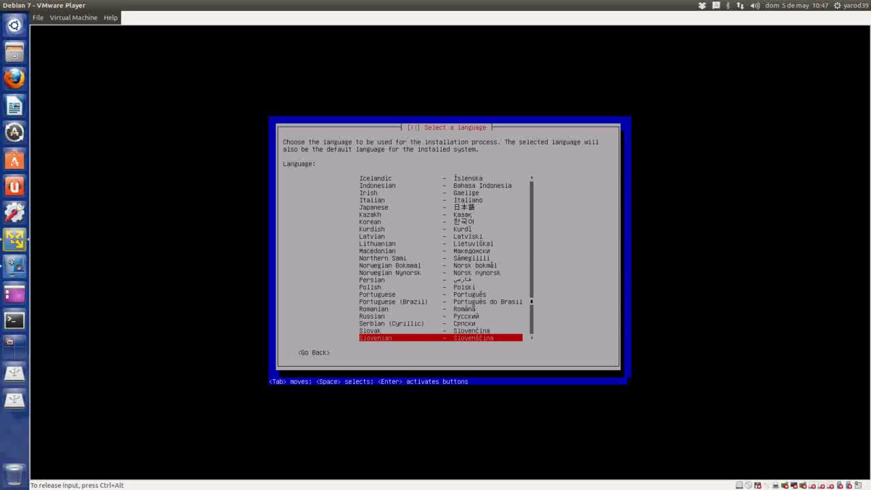
{"action": "key", "text": "Up"}
{"action": "key", "text": "Return"}
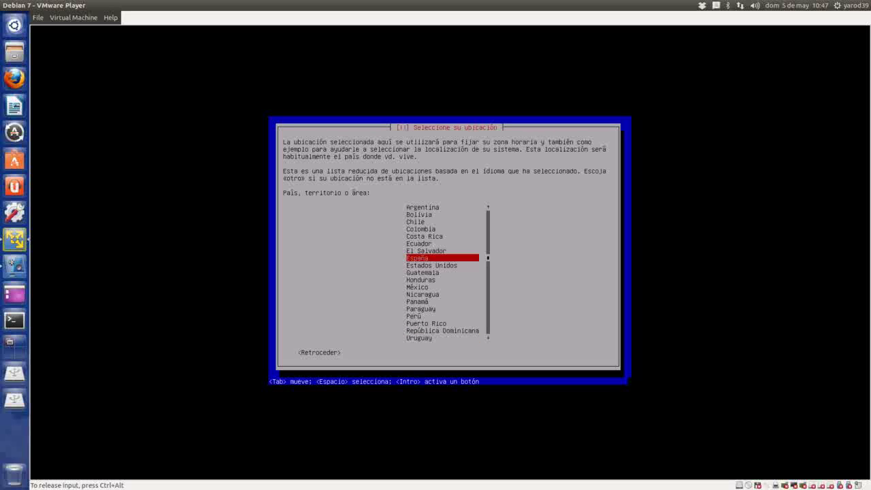
{"action": "key", "text": "Return"}
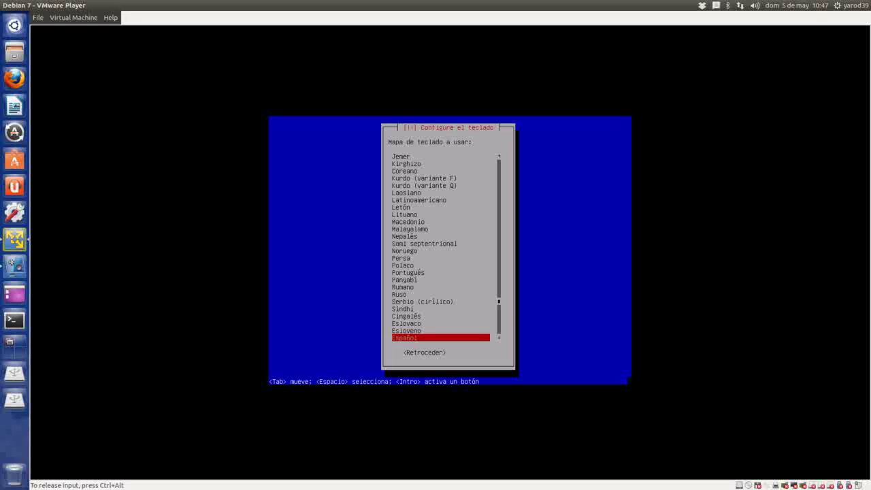
{"action": "key", "text": "Return"}
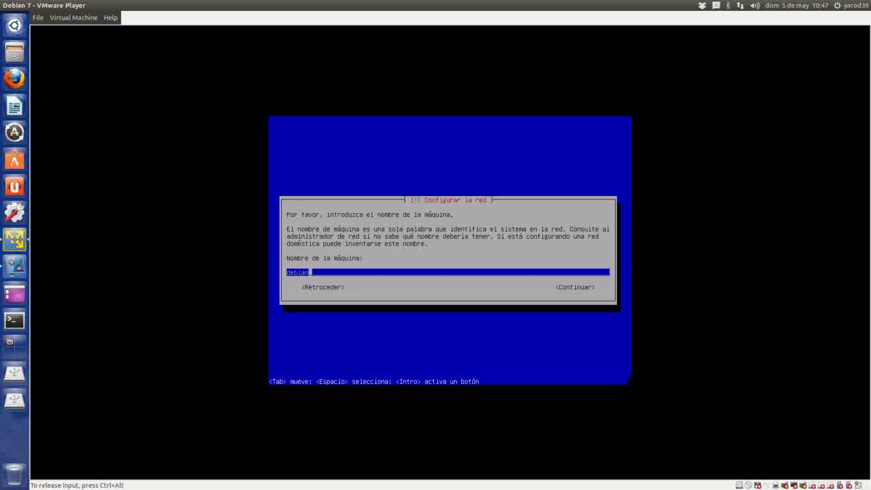
- Set the hostname to localhost with no domain and enter the root password twice
{"action": "key", "text": "BackSpace"}
{"action": "key", "text": "BackSpace"}
{"action": "key", "text": "BackSpace"}
{"action": "key", "text": "BackSpace"}
{"action": "key", "text": "BackSpace"}
{"action": "key", "text": "BackSpace"}
{"action": "type", "text": "localhost"}
{"action": "key", "text": "Return"}
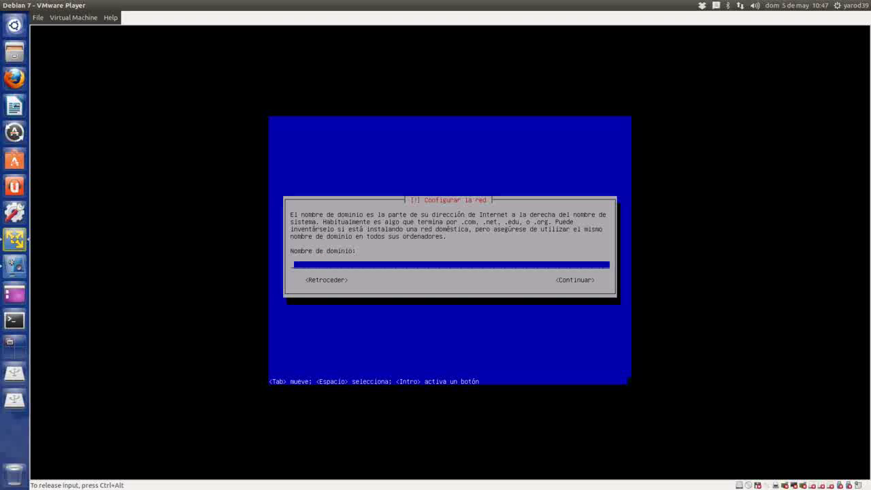
{"action": "key", "text": "Return"}
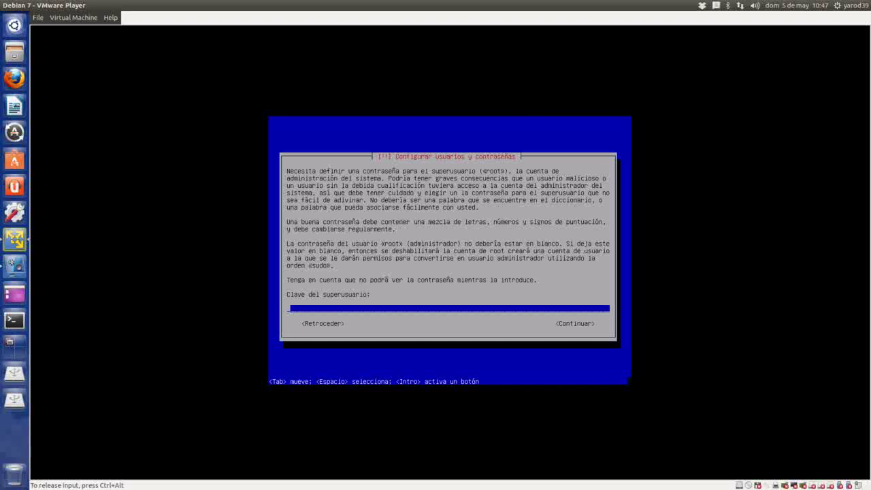
{"action": "type", "text": "********"}
{"action": "key", "text": "Return"}
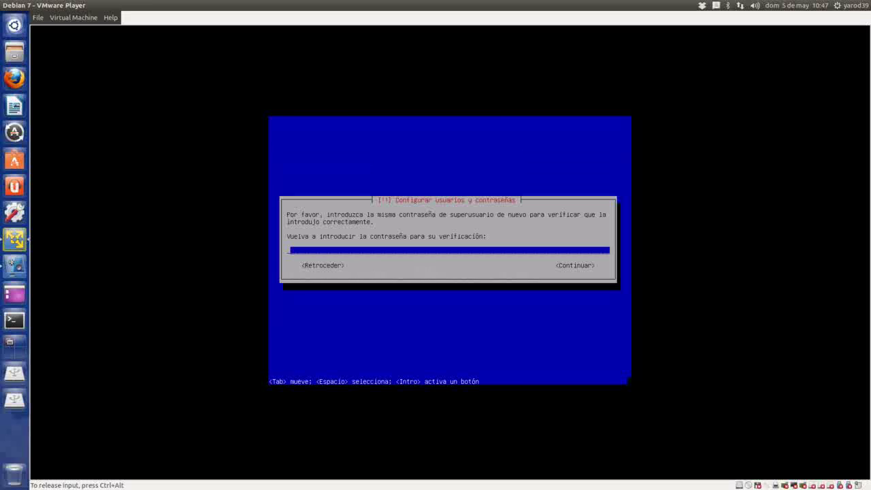
{"action": "type", "text": "********"}
{"action": "key", "text": "Return"}
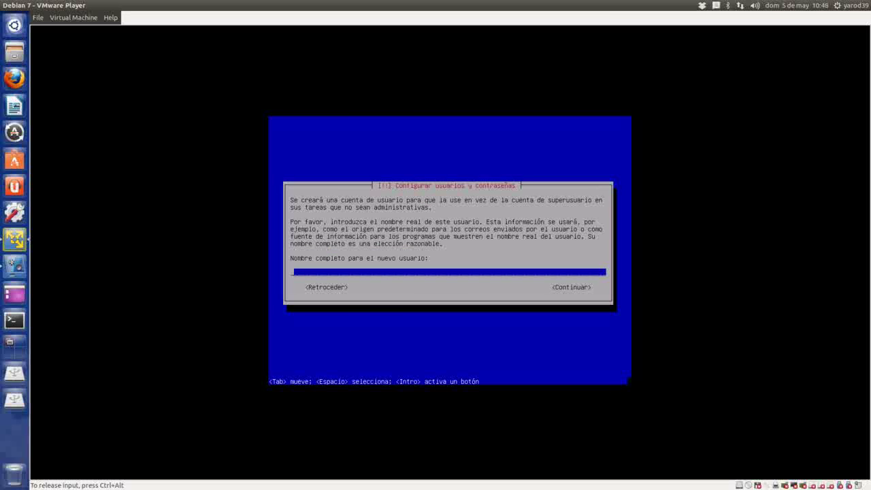
- Create the user account: enter the full name, accept the username, set and confirm its password
{"action": "type", "text": "yarod39"}
{"action": "key", "text": "Return"}
{"action": "key", "text": "Return"}
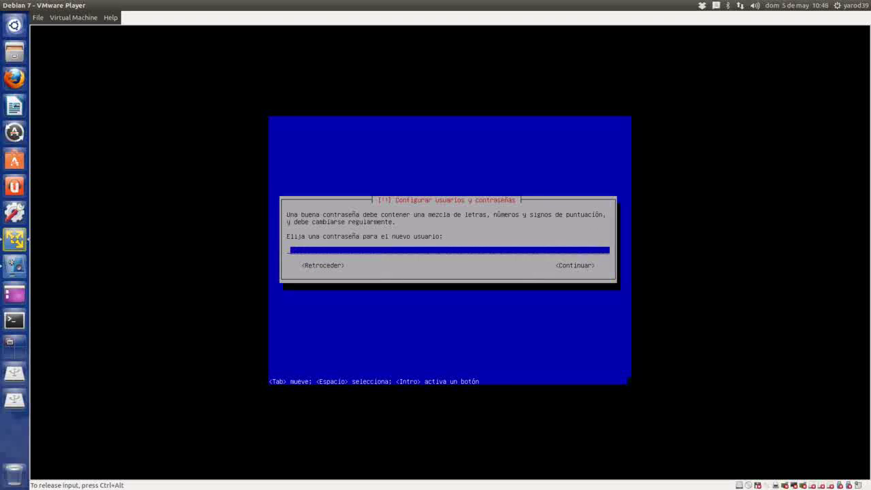
{"action": "type", "text": "********"}
{"action": "key", "text": "Return"}
{"action": "type", "text": "********"}
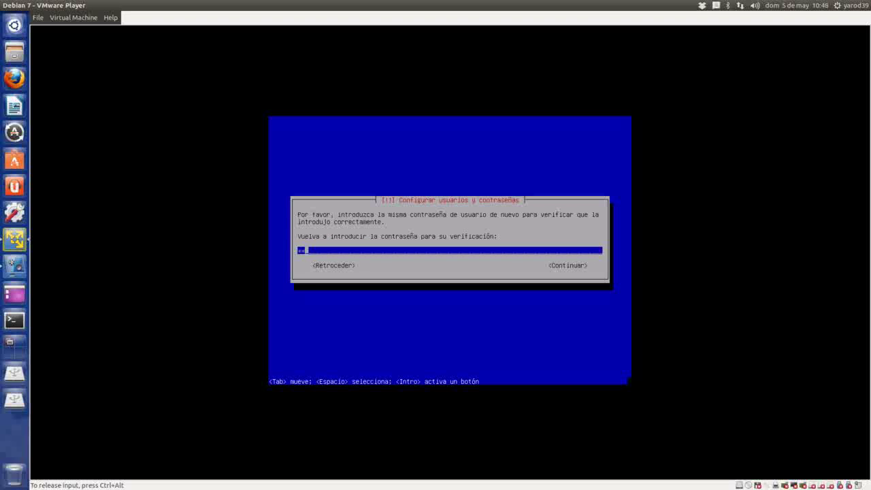
{"action": "key", "text": "Return"}
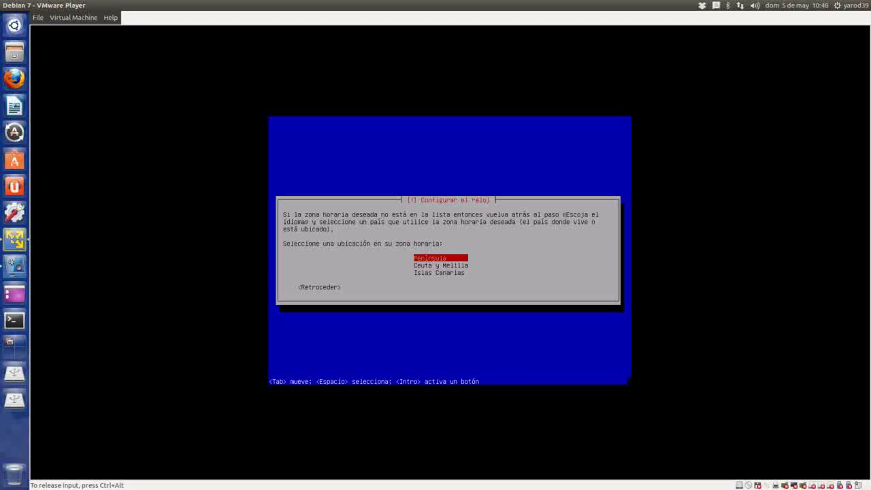
{"action": "key", "text": "Return"}
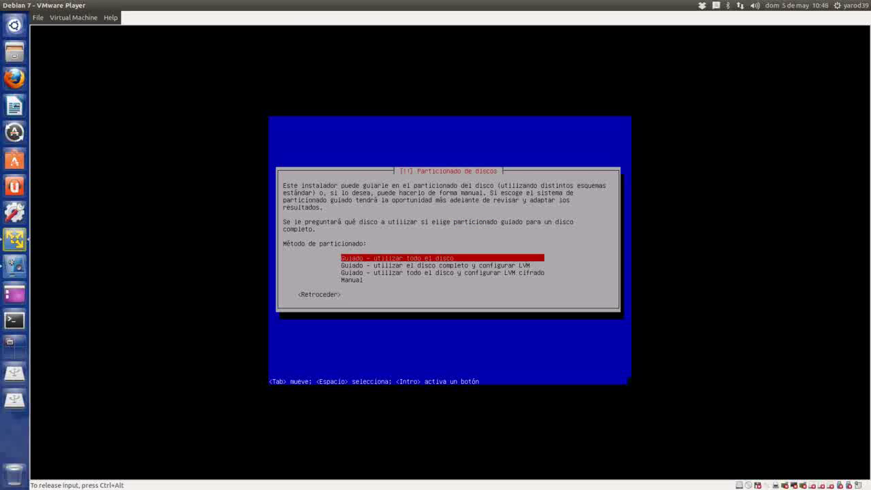
- Guided-partition the 32.2 GB SCSI3 disk with all files in one partition and confirm writing changes
{"action": "key", "text": "Return"}
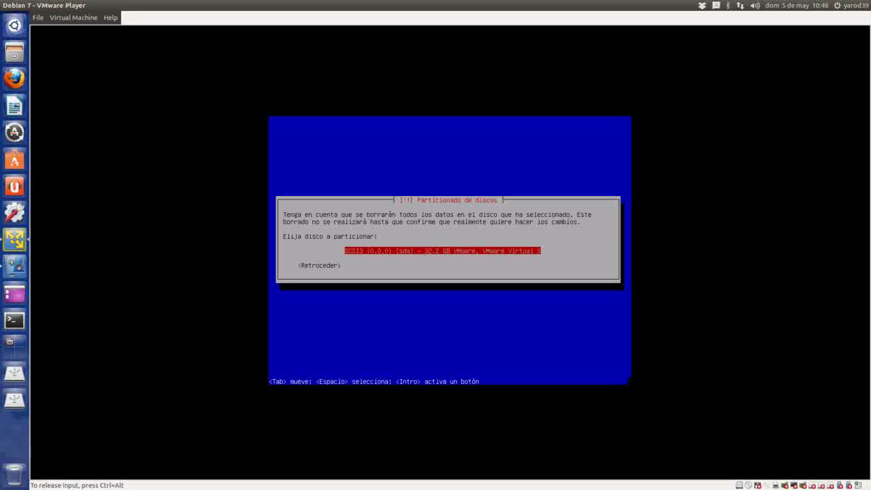
{"action": "key", "text": "Return"}
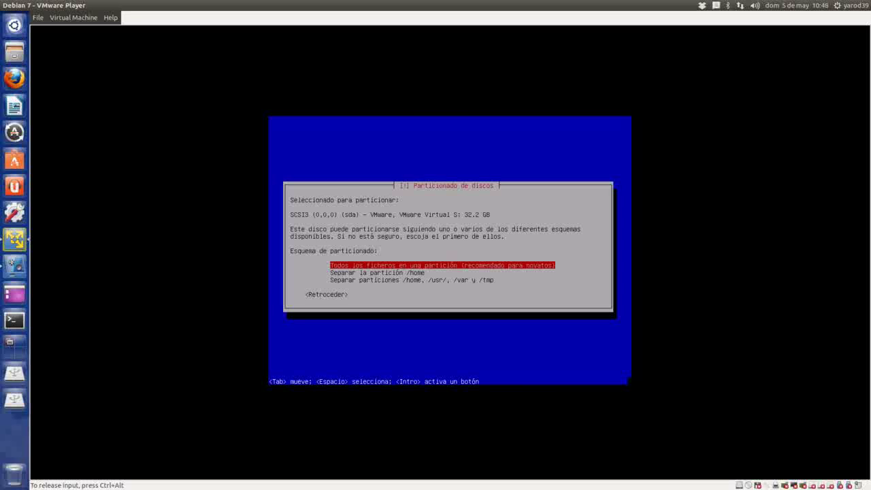
{"action": "key", "text": "Return"}
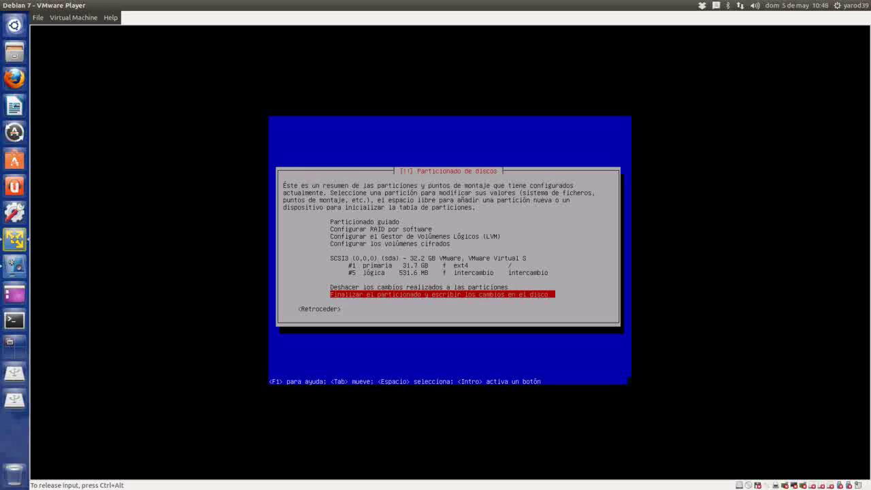
{"action": "key", "text": "Return"}
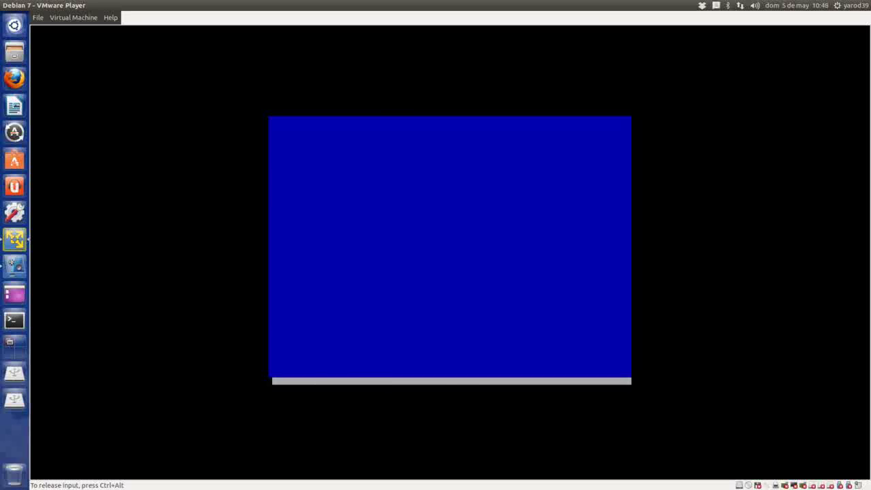
{"action": "key", "text": "Tab"}
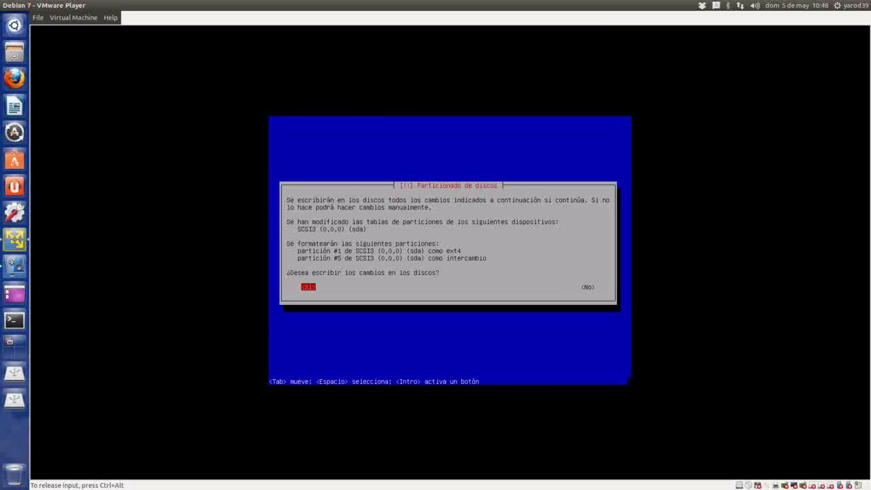
{"action": "key", "text": "Return"}
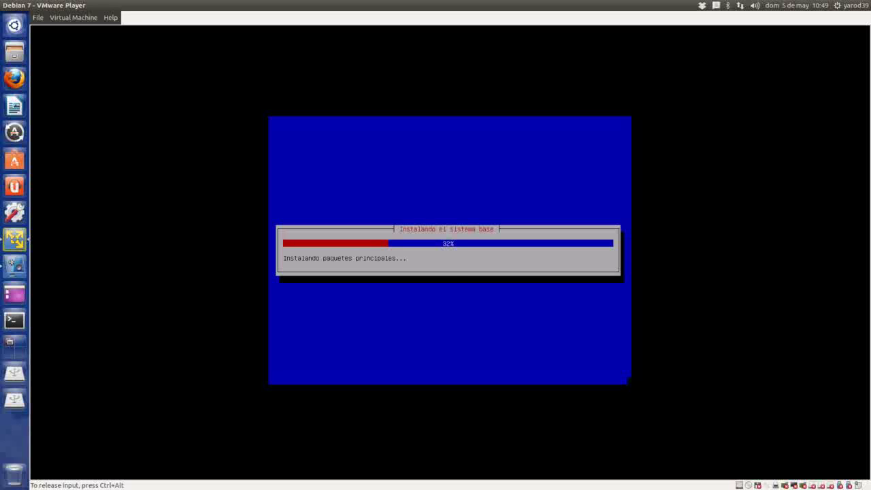
- Release input from the VM with Ctrl+Alt, then pause and minimize the vokoscreen recorder
{"action": "key", "text": "ctrl+alt"}
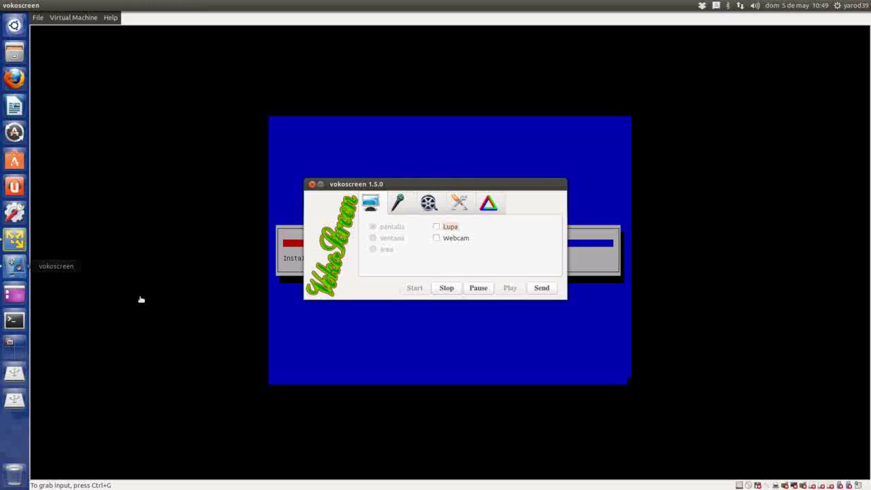
{"action": "left_click", "coordinate": [478, 288]}
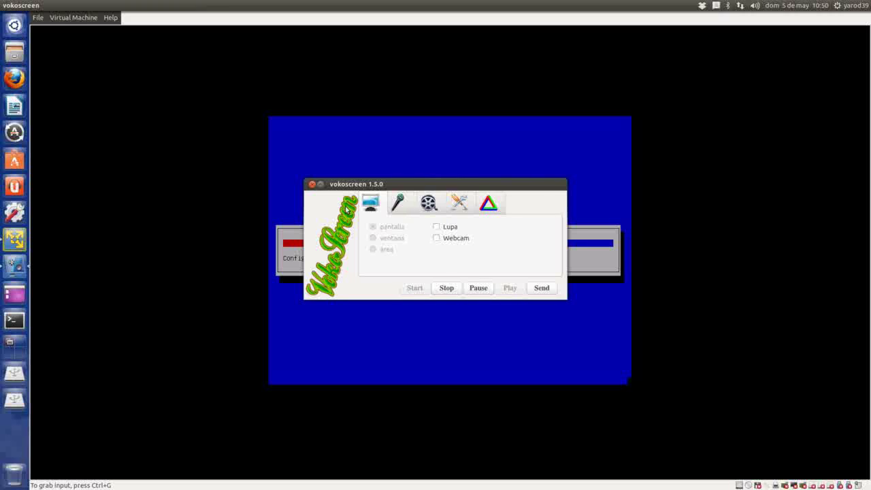
{"action": "left_click", "coordinate": [320, 184]}
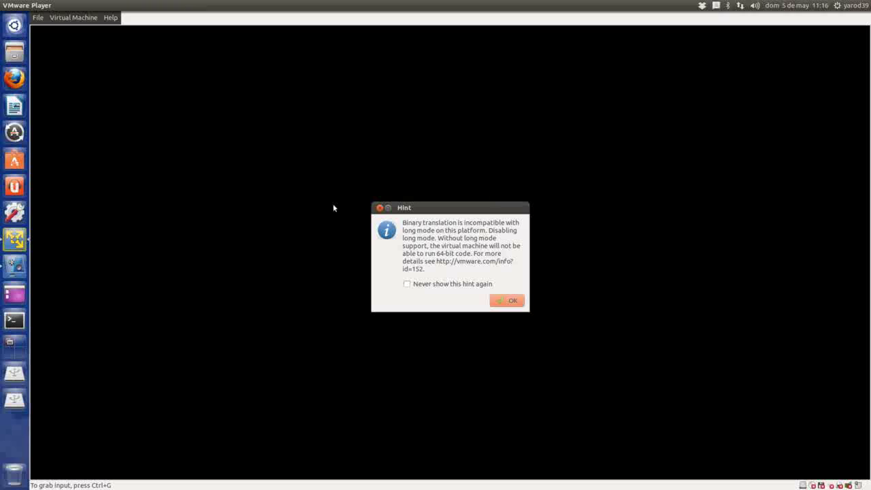
- Dismiss the long-mode hint and let Debian 7 boot to its GDM login screen
{"action": "left_click", "coordinate": [512, 302]}
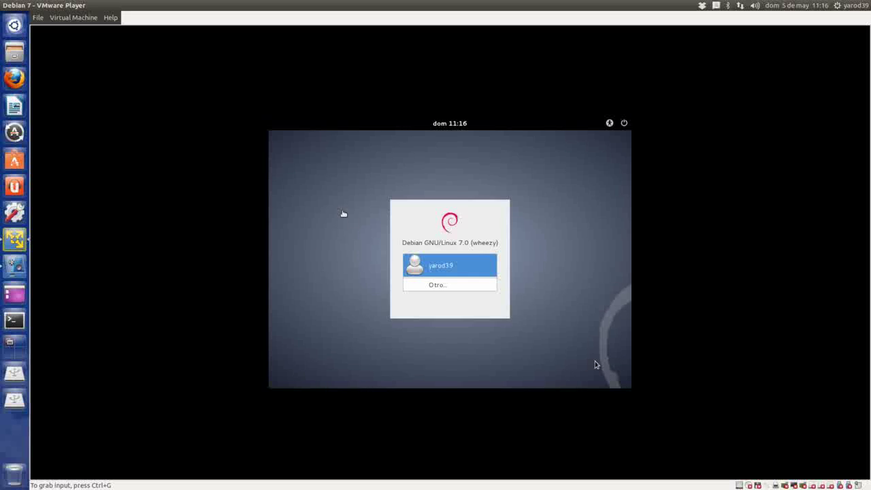
- Log in as the listed user with its password, then release input back to the host
{"action": "left_click", "coordinate": [595, 365]}
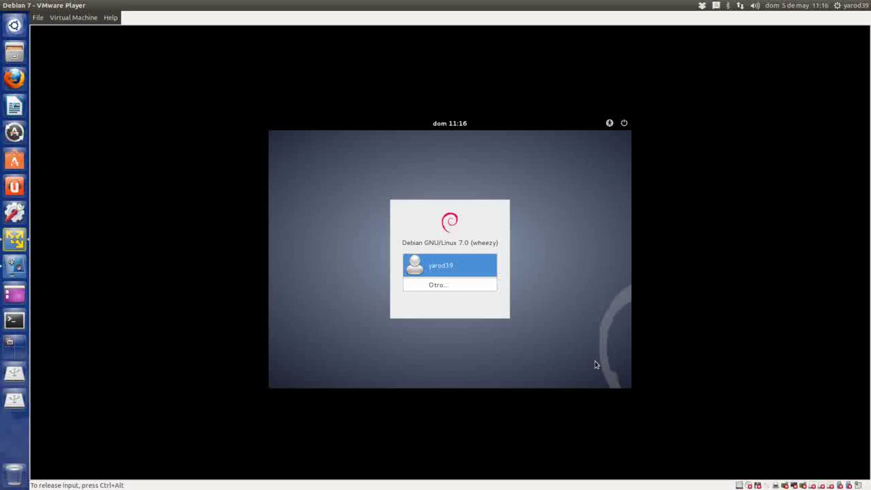
{"action": "key", "text": "Return"}
{"action": "type", "text": "••••"}
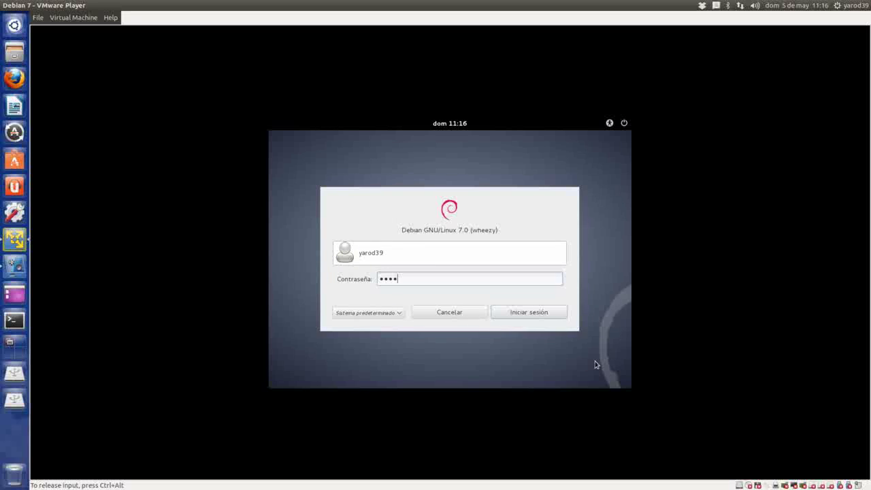
{"action": "key", "text": "Return"}
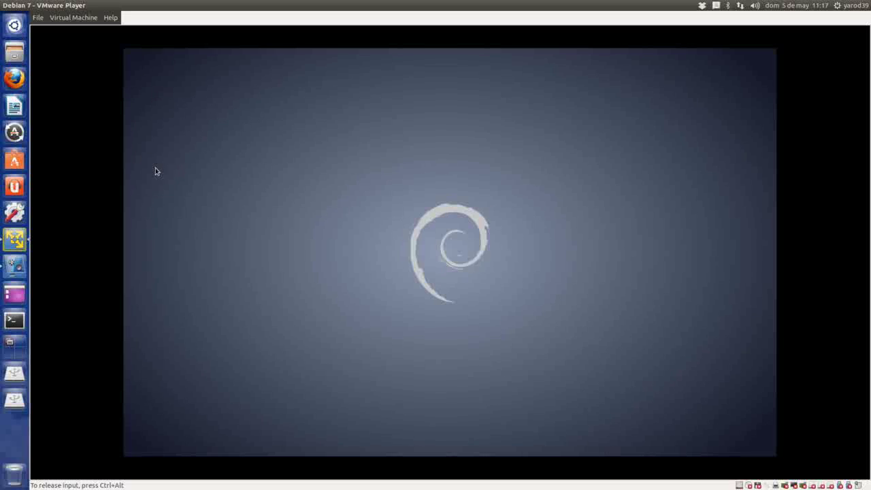
{"action": "key", "text": "ctrl+alt"}
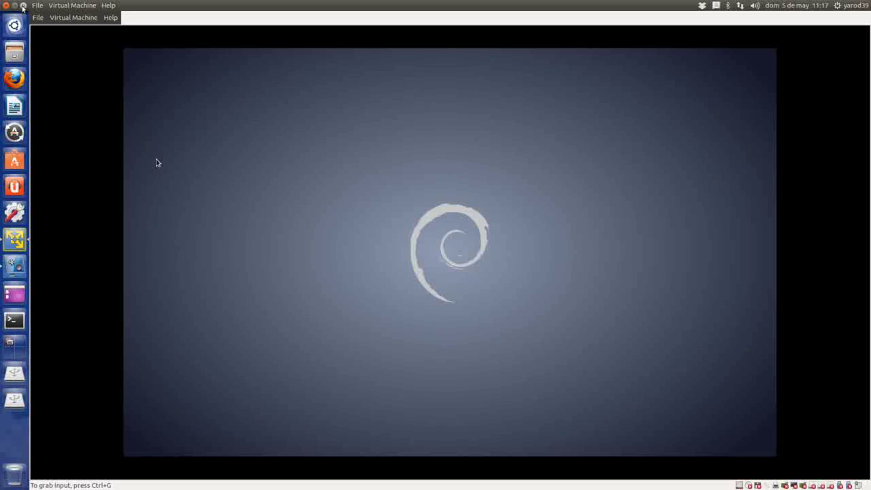
{"action": "left_click", "coordinate": [23, 8]}
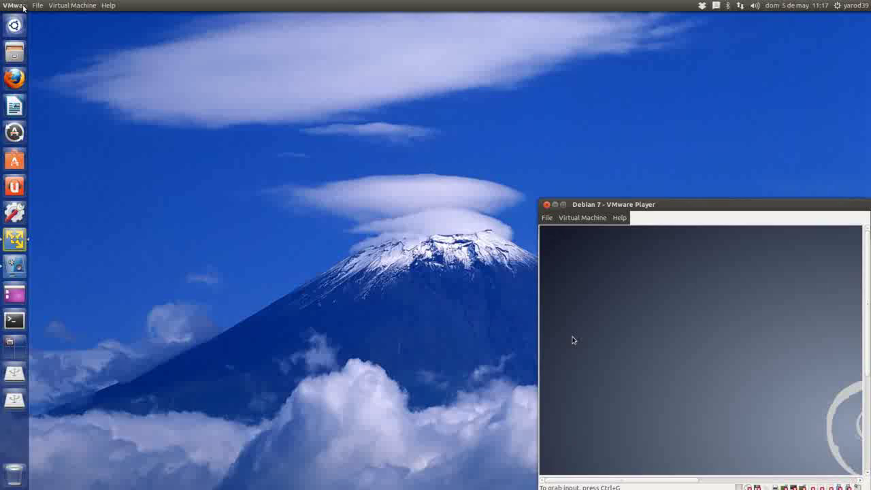
{"action": "left_click", "coordinate": [562, 204]}
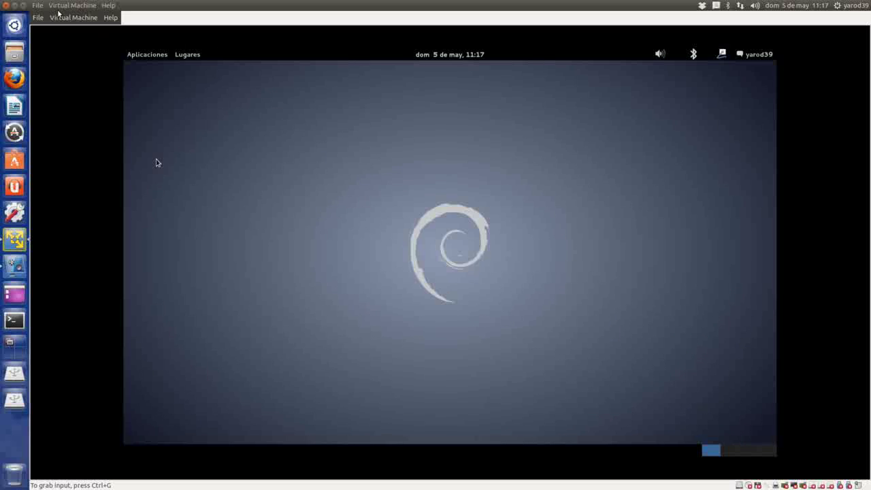
{"action": "left_click", "coordinate": [24, 6]}
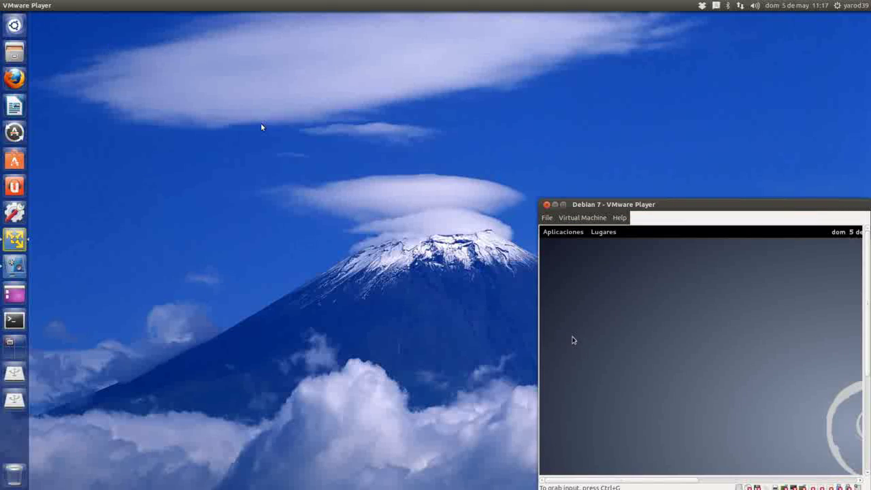
{"action": "left_click", "coordinate": [563, 204]}
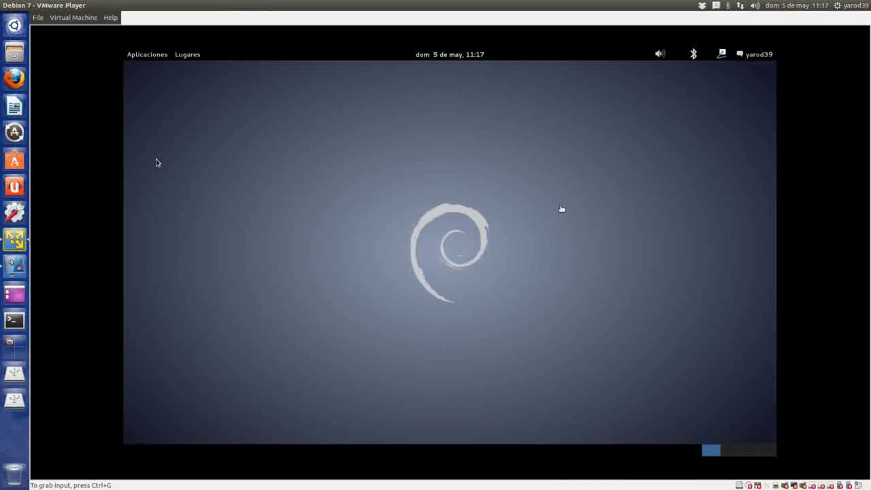
{"action": "left_click", "coordinate": [69, 18]}
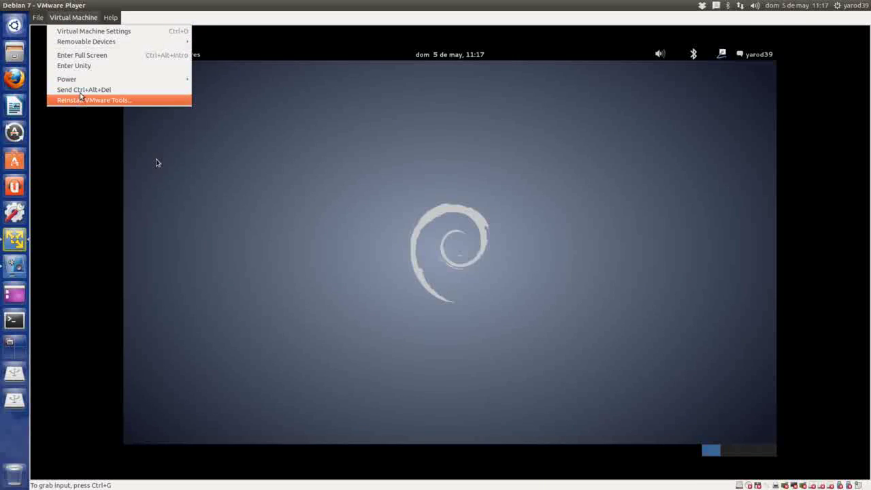
{"action": "left_click", "coordinate": [88, 56]}
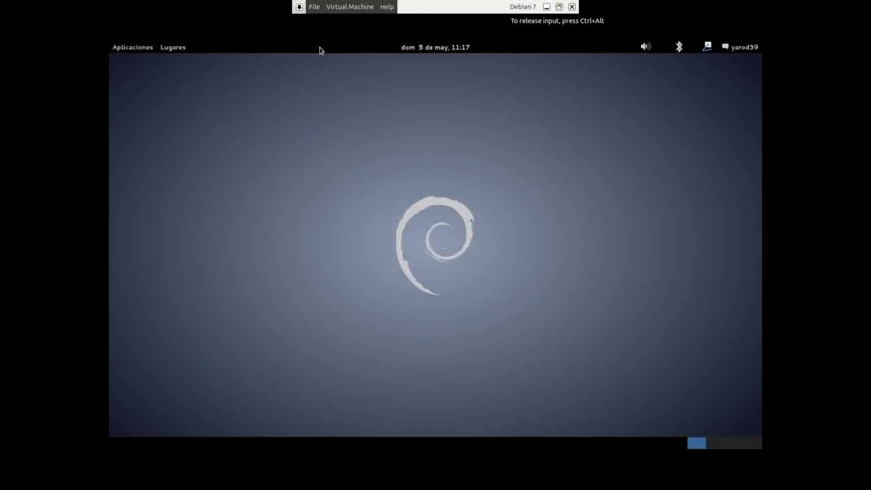
{"action": "left_click", "coordinate": [336, 8]}
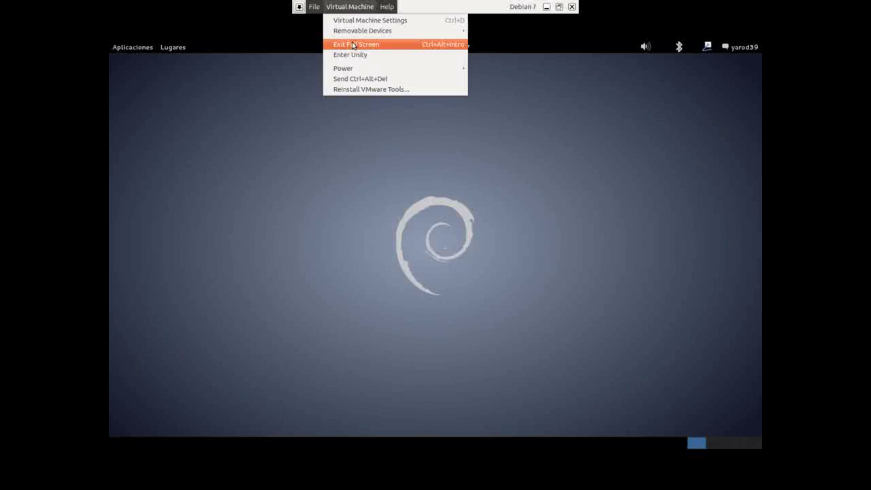
{"action": "left_click", "coordinate": [350, 44]}
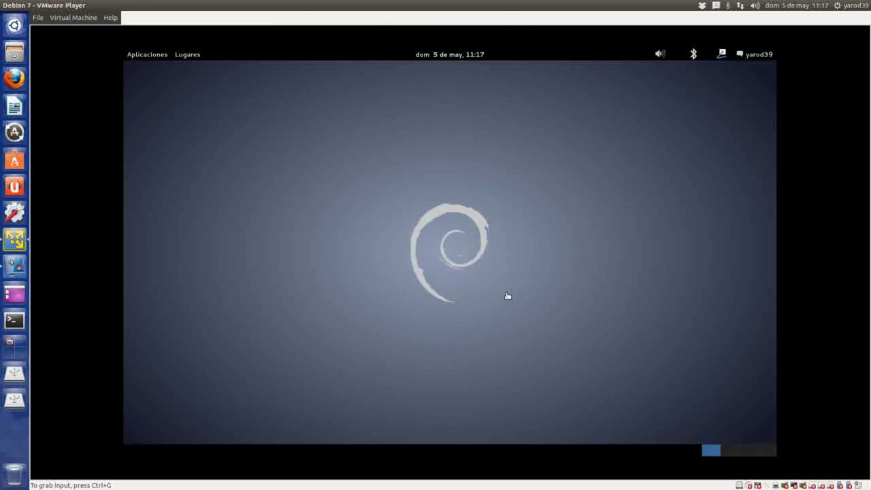
{"action": "left_click", "coordinate": [407, 282]}
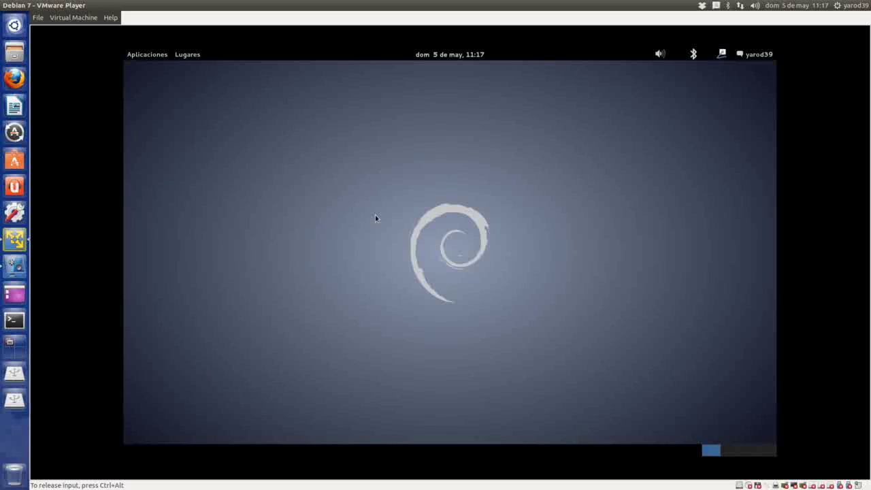
{"action": "left_click", "coordinate": [458, 56]}
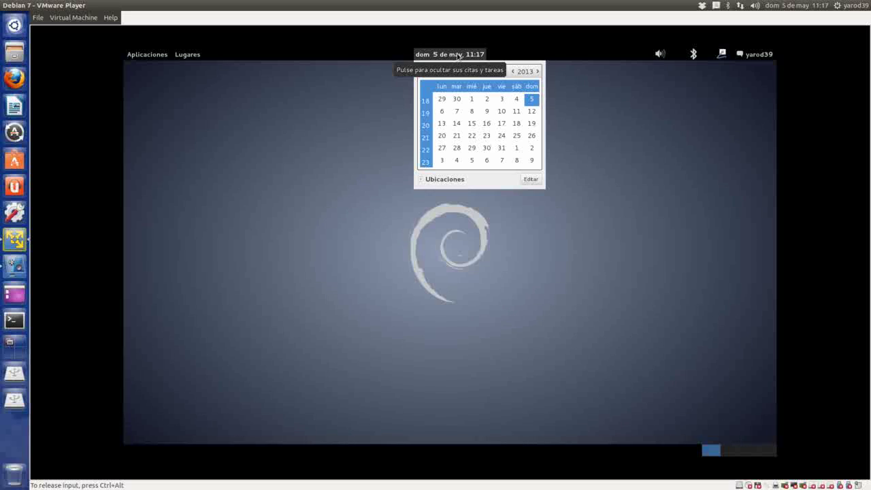
{"action": "left_click", "coordinate": [154, 57]}
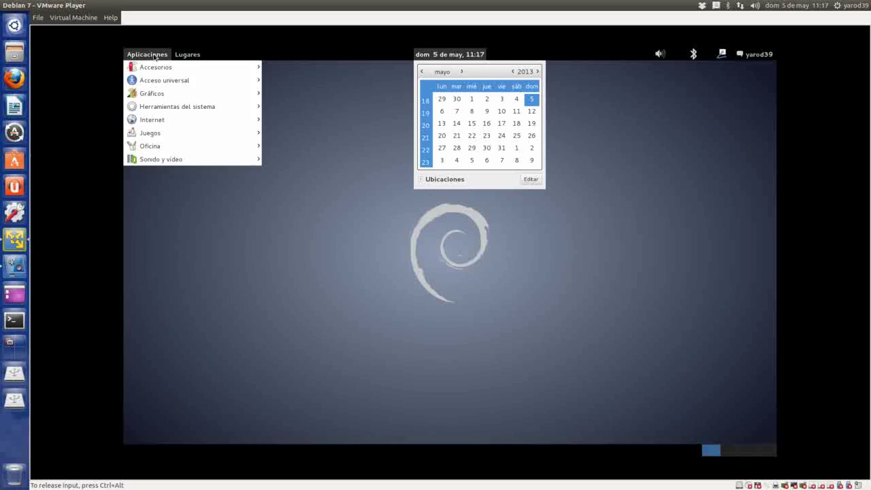
{"action": "mouse_move", "coordinate": [198, 58]}
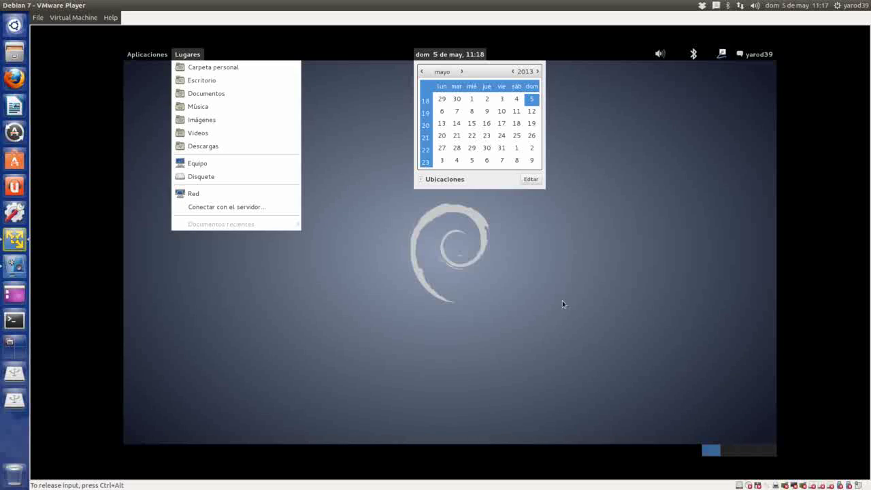
{"action": "left_click", "coordinate": [677, 286]}
{"action": "left_click", "coordinate": [763, 57]}
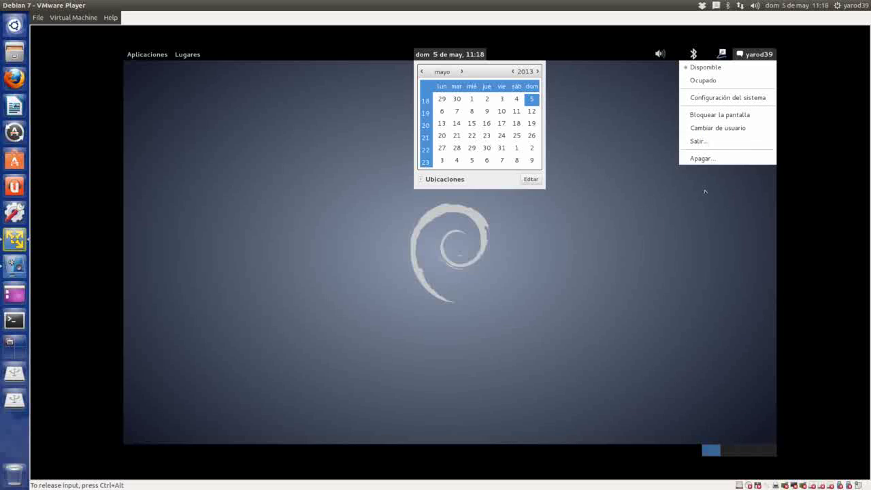
{"action": "left_click", "coordinate": [529, 235]}
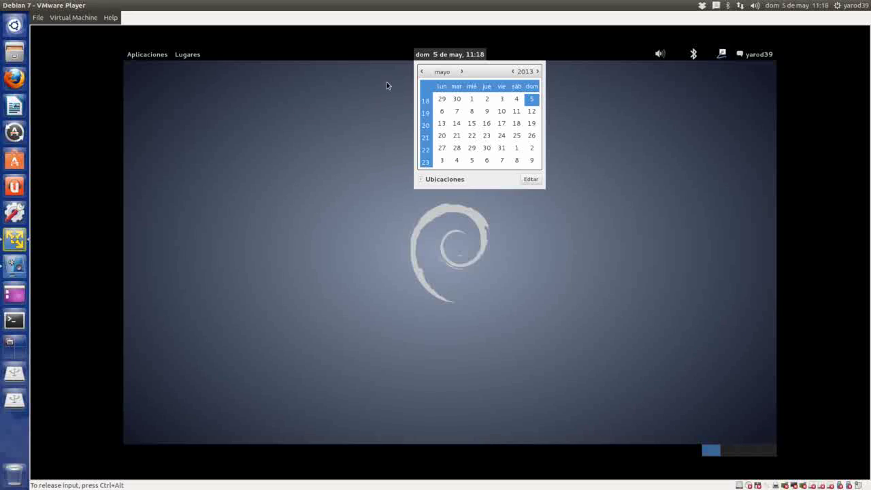
{"action": "left_click", "coordinate": [449, 54]}
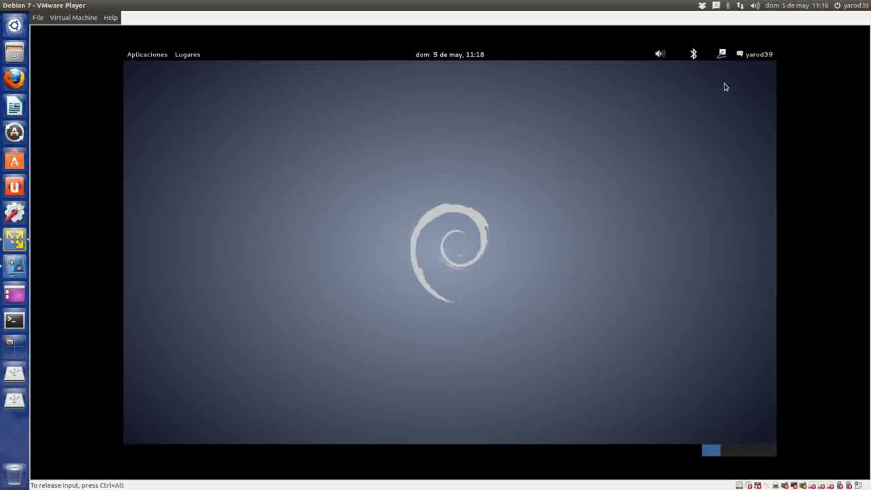
{"action": "left_click", "coordinate": [758, 54]}
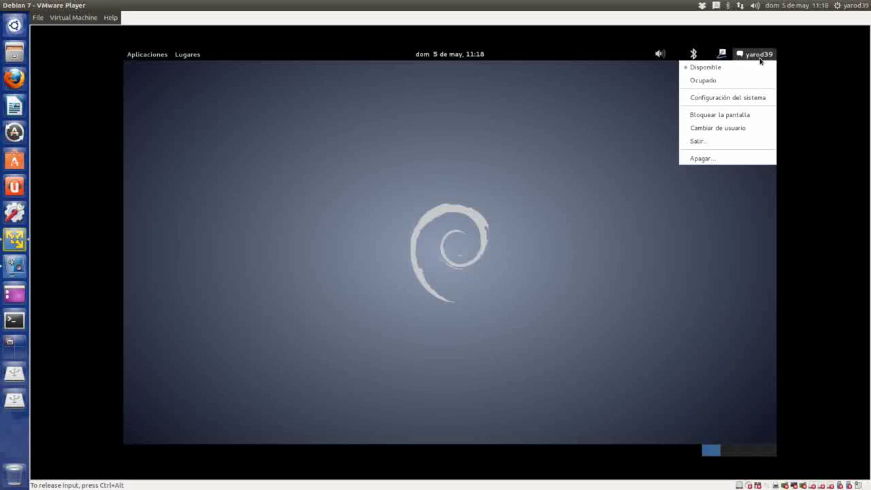
{"action": "left_click", "coordinate": [762, 99]}
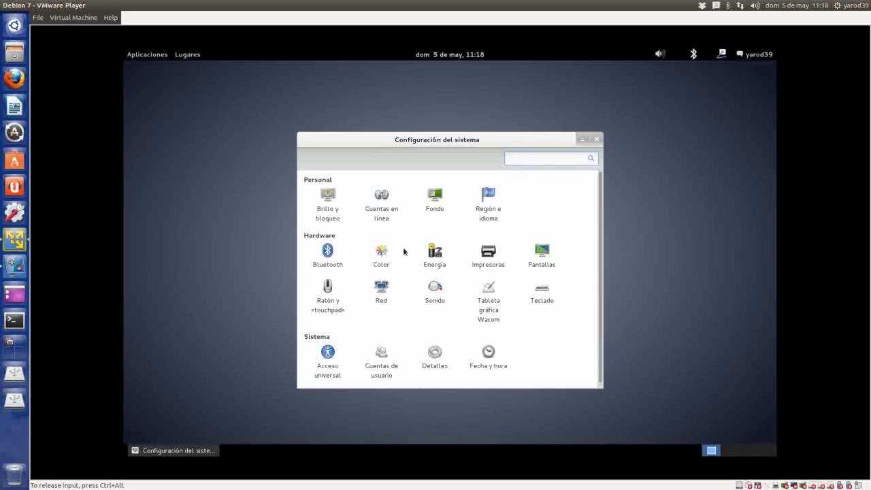
{"action": "left_click", "coordinate": [596, 140]}
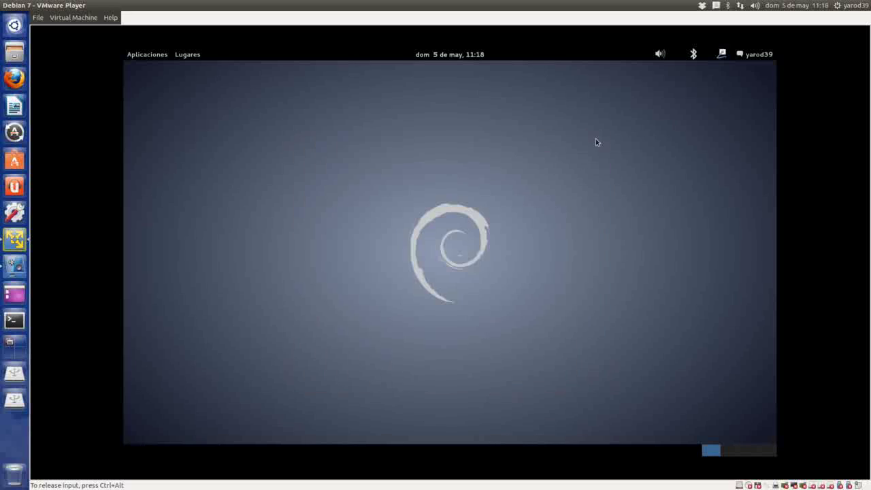
- Launch GIMP 2.8 from the Aplicaciones > Gráficos menu
{"action": "left_click", "coordinate": [144, 57]}
{"action": "mouse_move", "coordinate": [146, 69]}
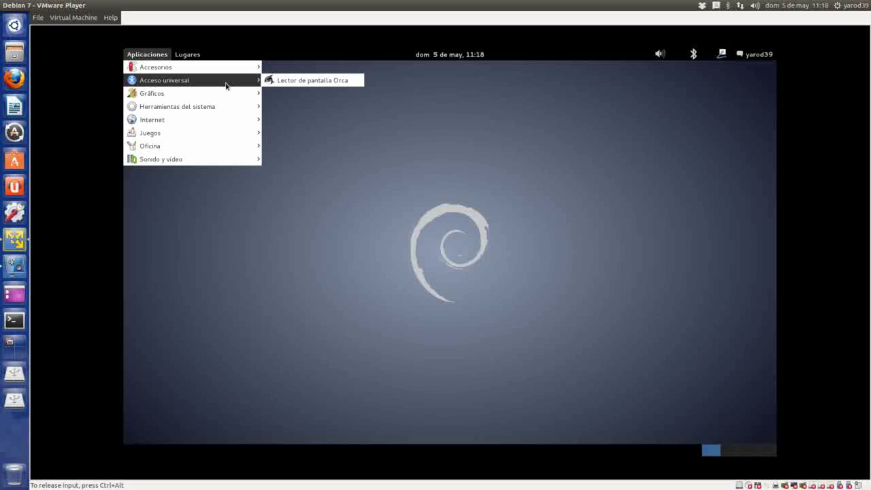
{"action": "mouse_move", "coordinate": [230, 98]}
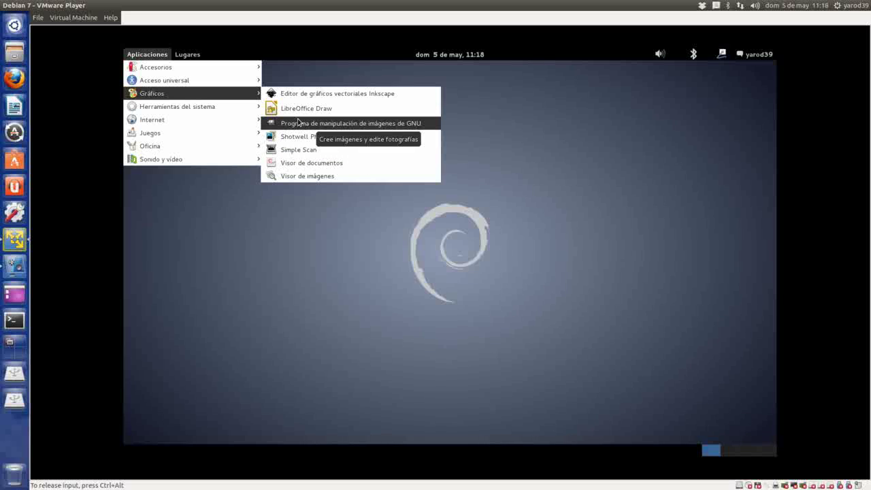
{"action": "left_click", "coordinate": [300, 124]}
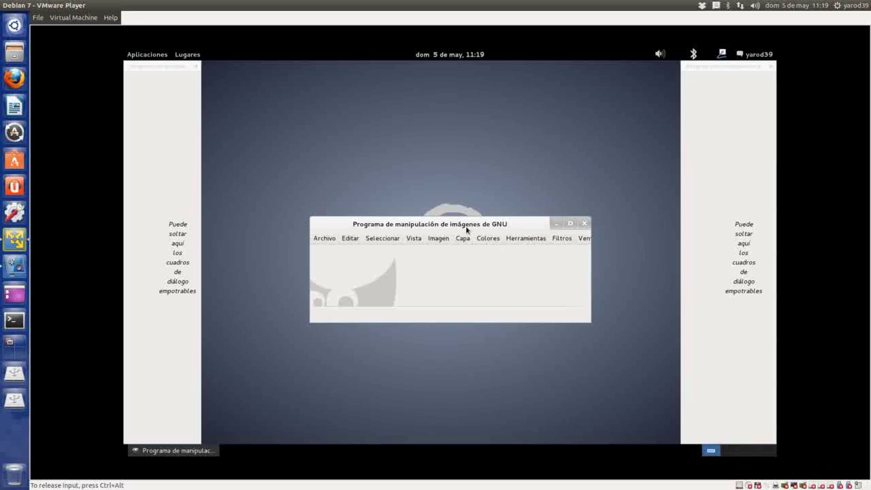
{"action": "left_click", "coordinate": [580, 239]}
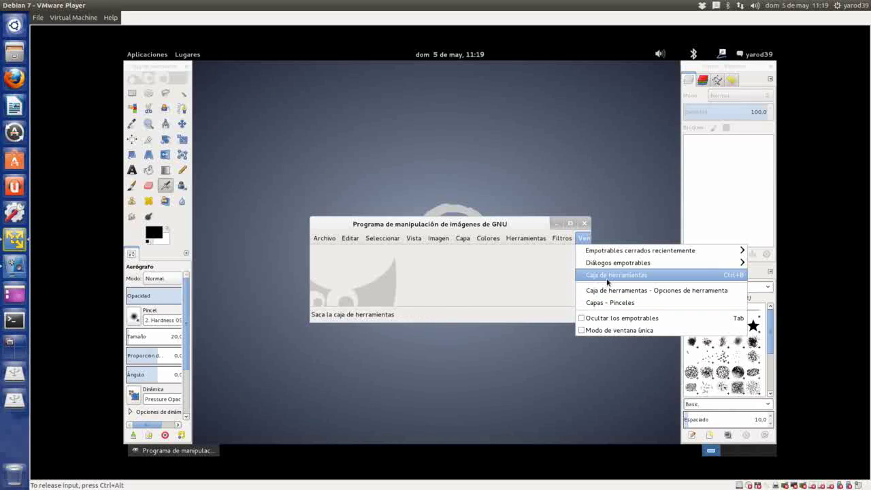
{"action": "mouse_move", "coordinate": [613, 254]}
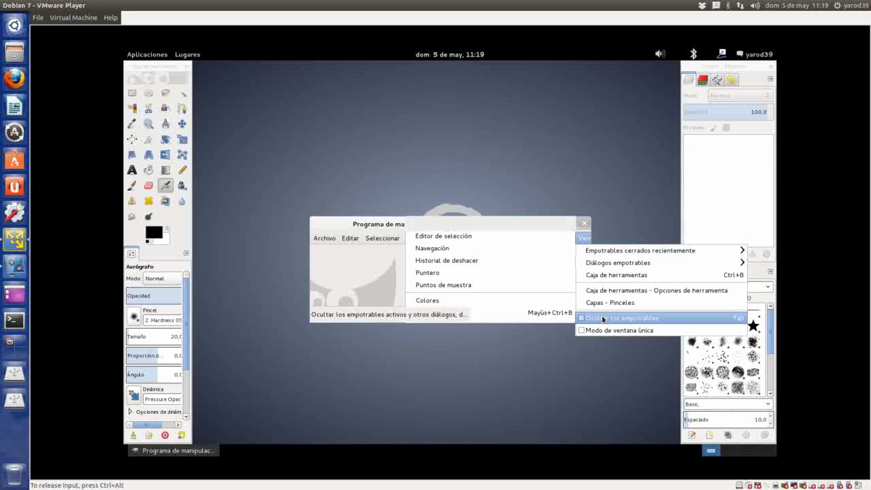
{"action": "left_click", "coordinate": [611, 330]}
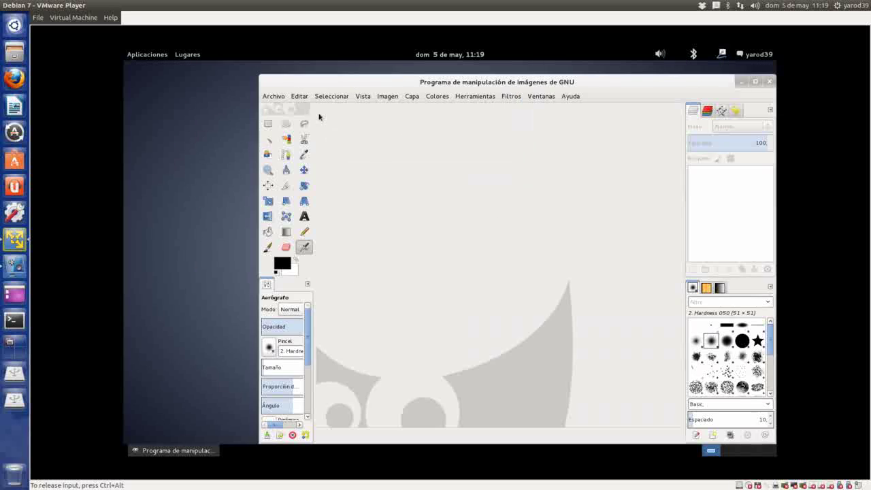
{"action": "left_click", "coordinate": [755, 81]}
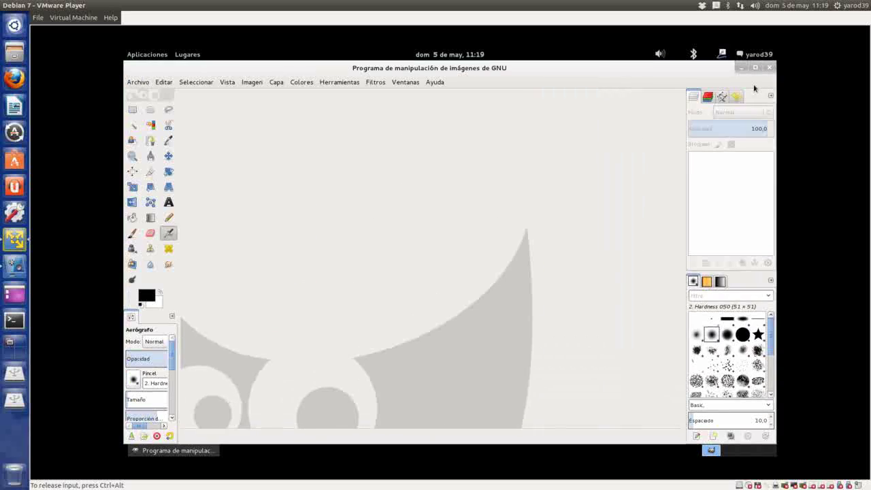
{"action": "left_click", "coordinate": [770, 67]}
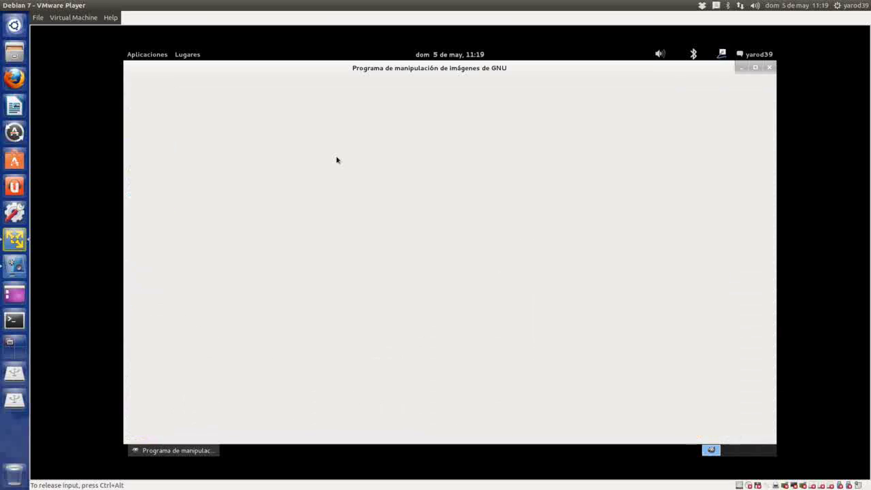
{"action": "left_click", "coordinate": [148, 57]}
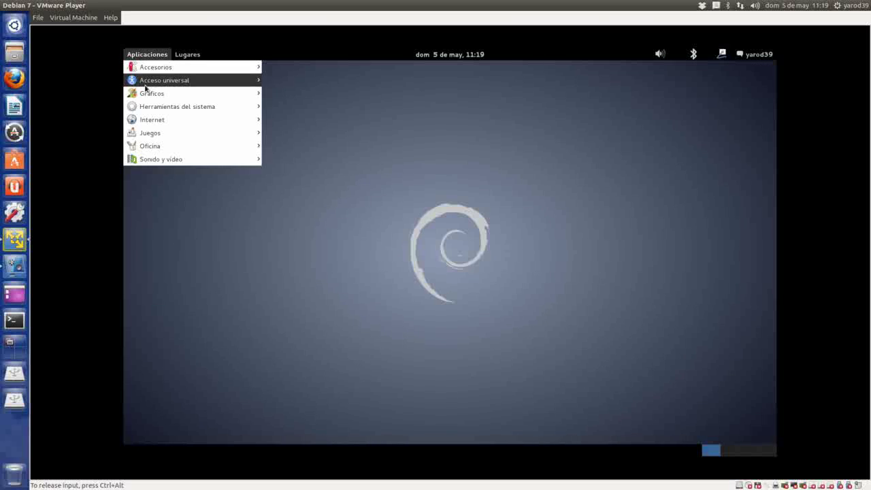
- Browse the Herramientas del sistema, Internet and Juegos submenus, ending on Oficina's LibreOffice apps
{"action": "mouse_move", "coordinate": [143, 109]}
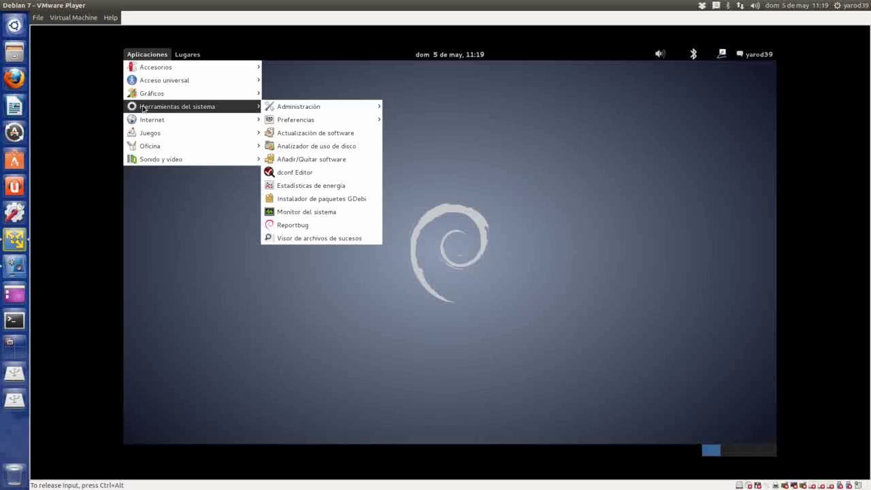
{"action": "mouse_move", "coordinate": [315, 111]}
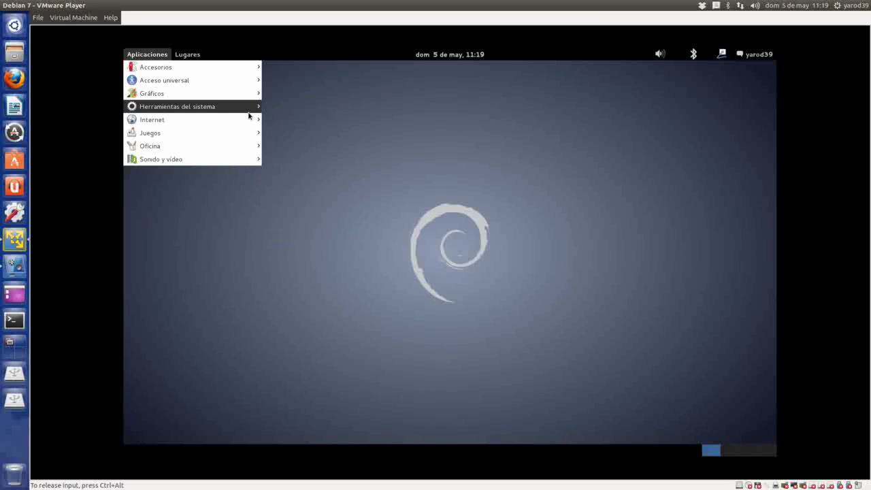
{"action": "mouse_move", "coordinate": [240, 119]}
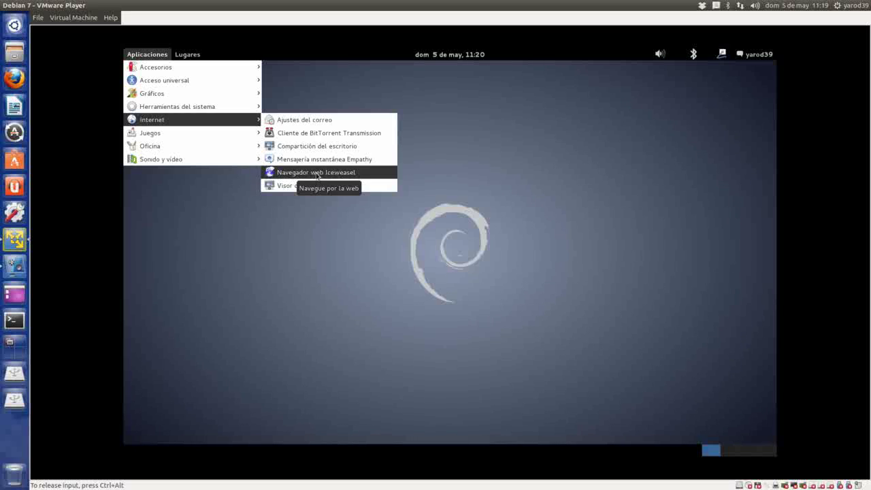
{"action": "mouse_move", "coordinate": [231, 137]}
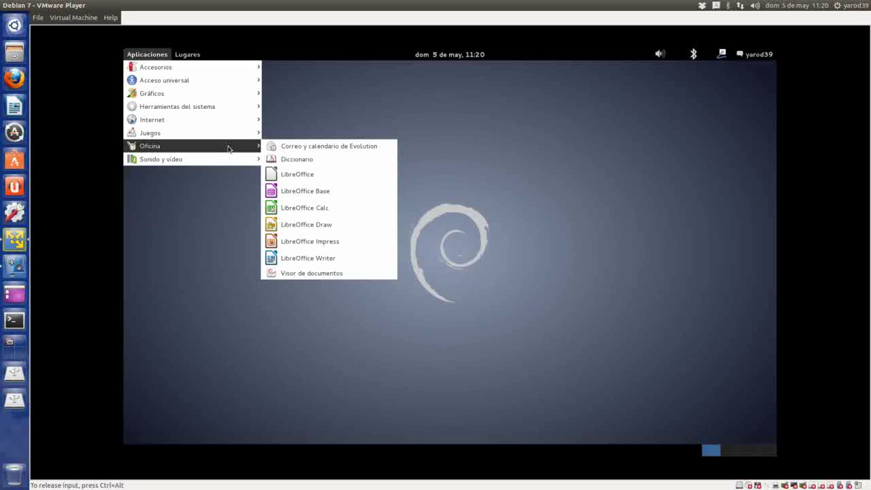
- Launch LibreOffice, confirm version 3.5.4.2 under Ayuda > Acerca de, then close it
{"action": "left_click", "coordinate": [307, 179]}
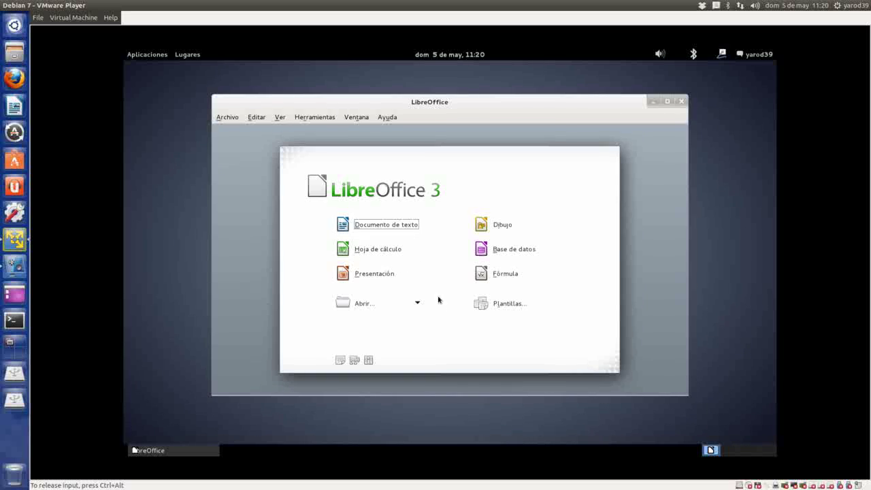
{"action": "left_click", "coordinate": [387, 117]}
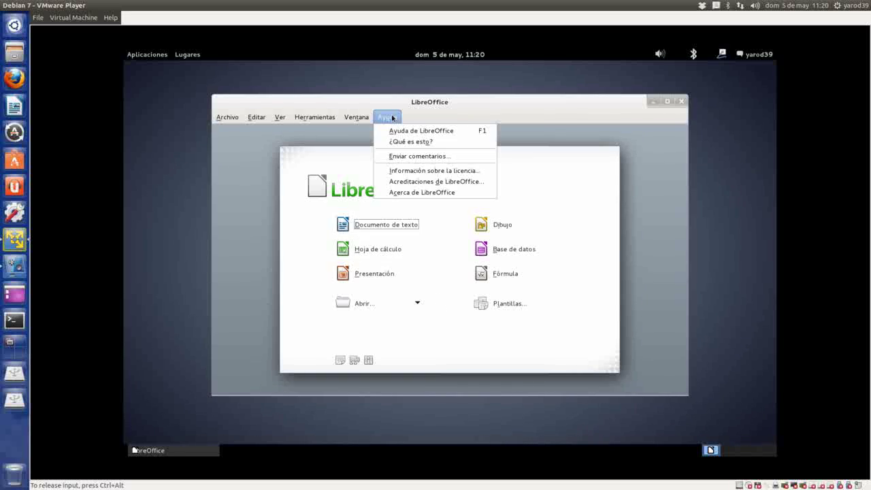
{"action": "left_click", "coordinate": [410, 194]}
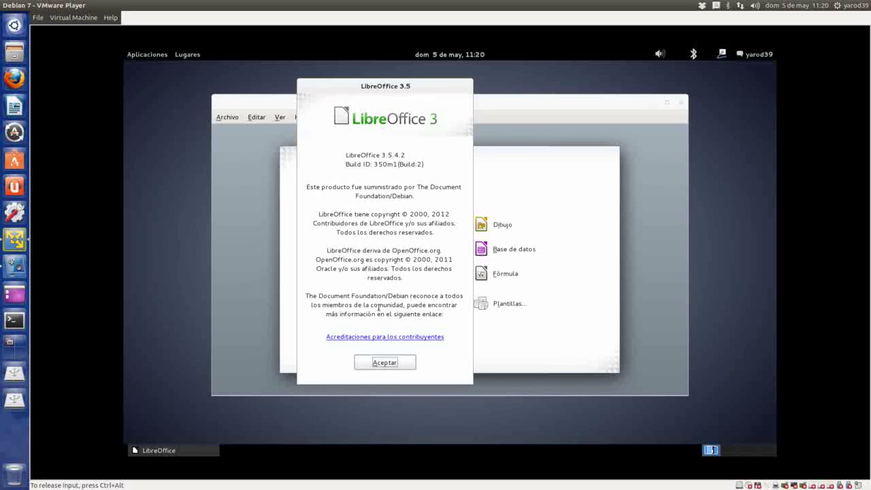
{"action": "left_click", "coordinate": [385, 361]}
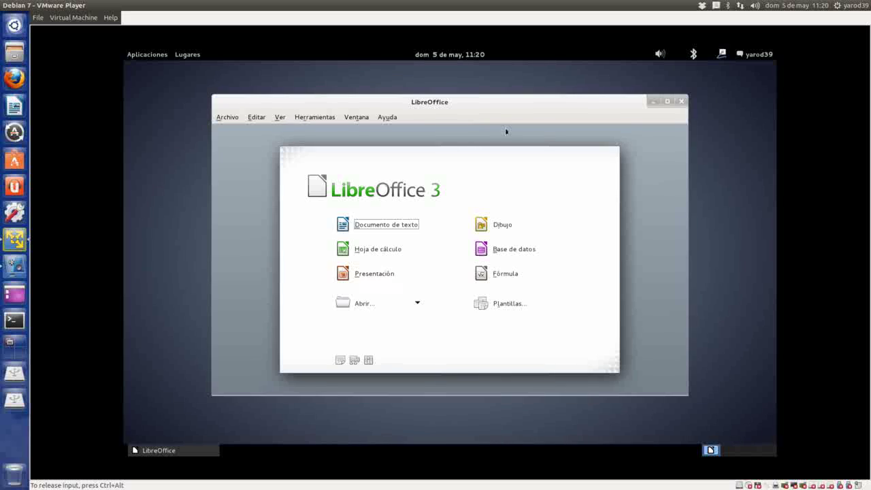
{"action": "left_click", "coordinate": [681, 101]}
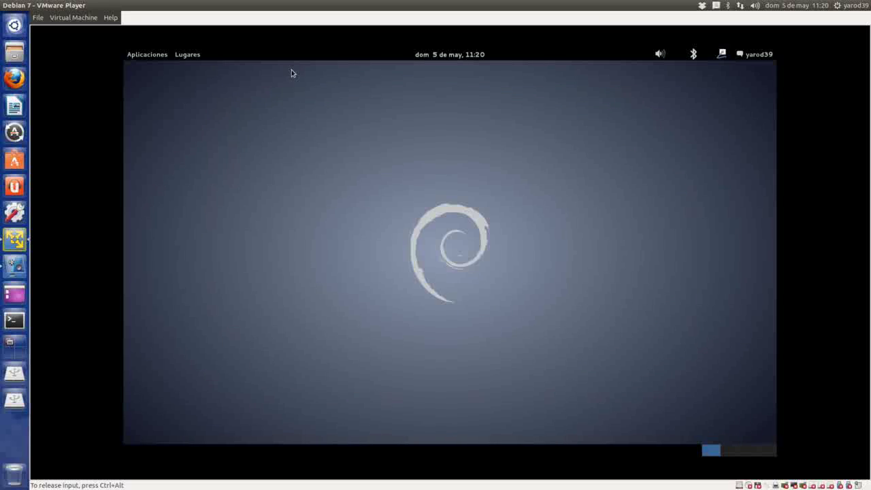
{"action": "left_click", "coordinate": [145, 56]}
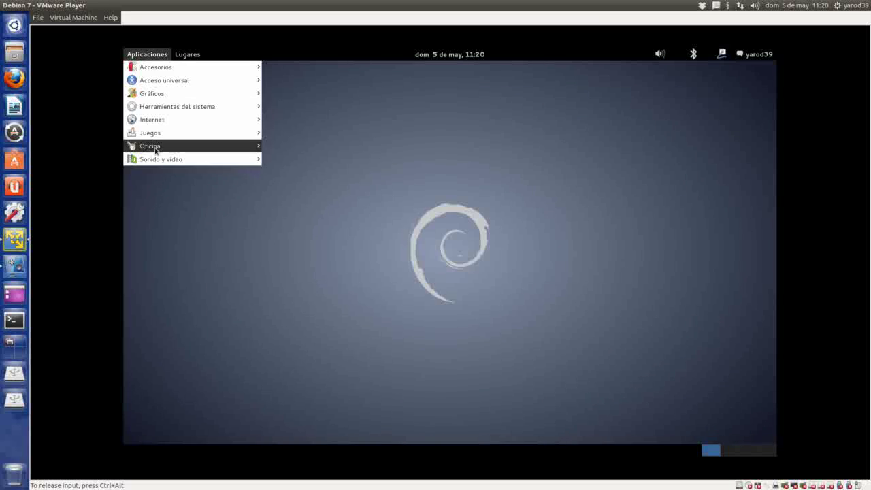
- Open Añadir/Quitar software and browse its Accesorios and Gráficos package categories
{"action": "mouse_move", "coordinate": [161, 160]}
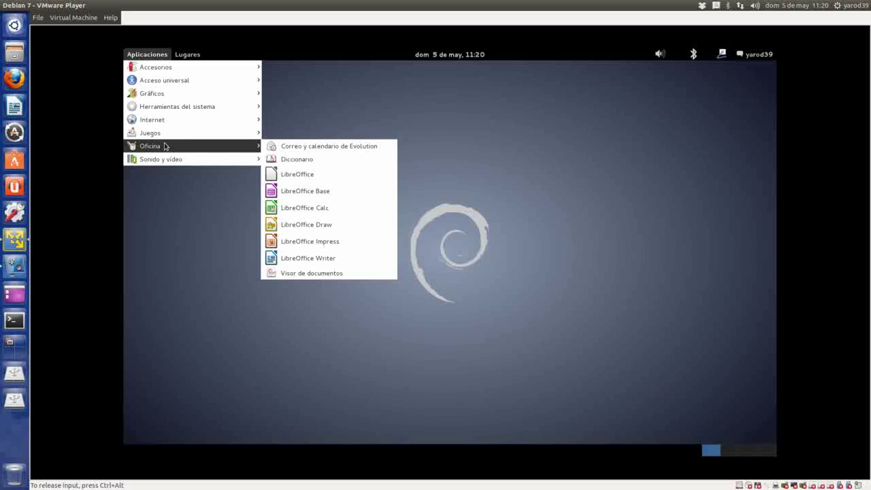
{"action": "mouse_move", "coordinate": [166, 135]}
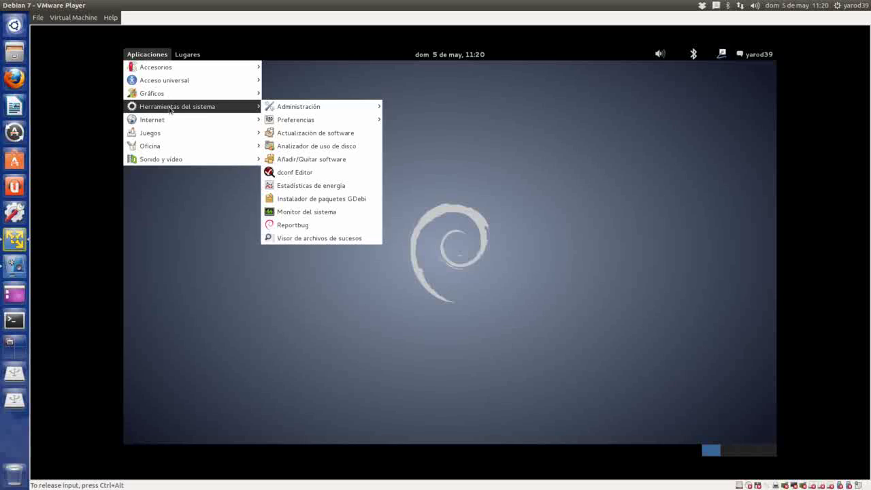
{"action": "left_click", "coordinate": [296, 160]}
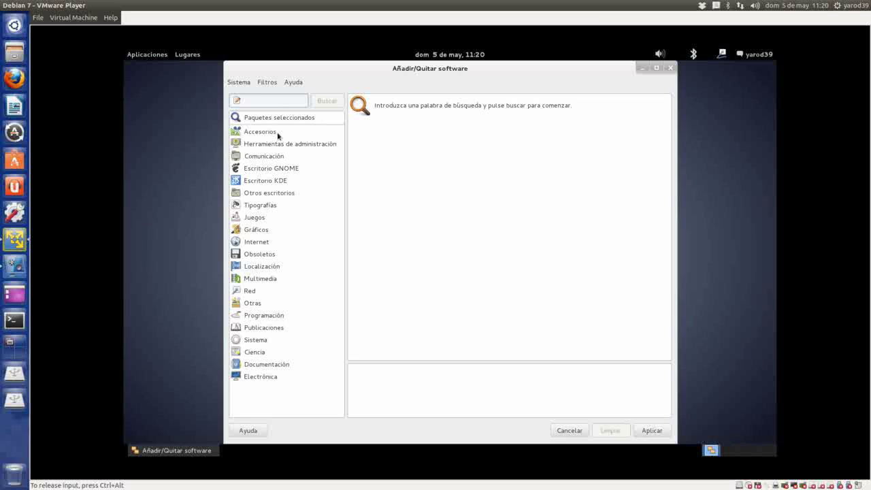
{"action": "left_click", "coordinate": [277, 134]}
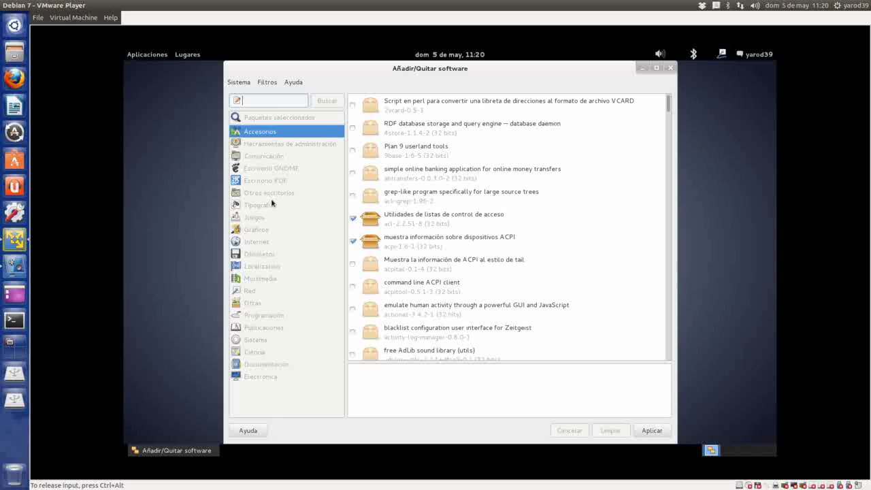
{"action": "left_click", "coordinate": [269, 228]}
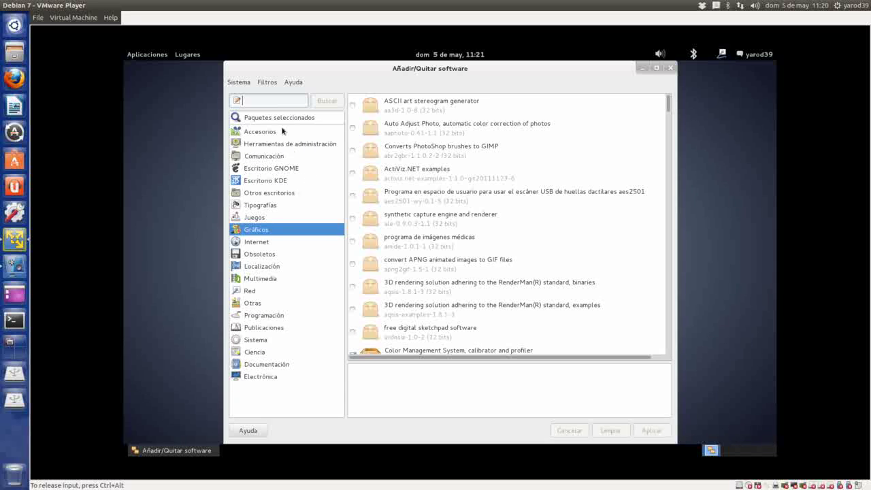
- Search for vlc, mark VLC media player for installation, and apply with its extra packages
{"action": "left_click", "coordinate": [280, 193]}
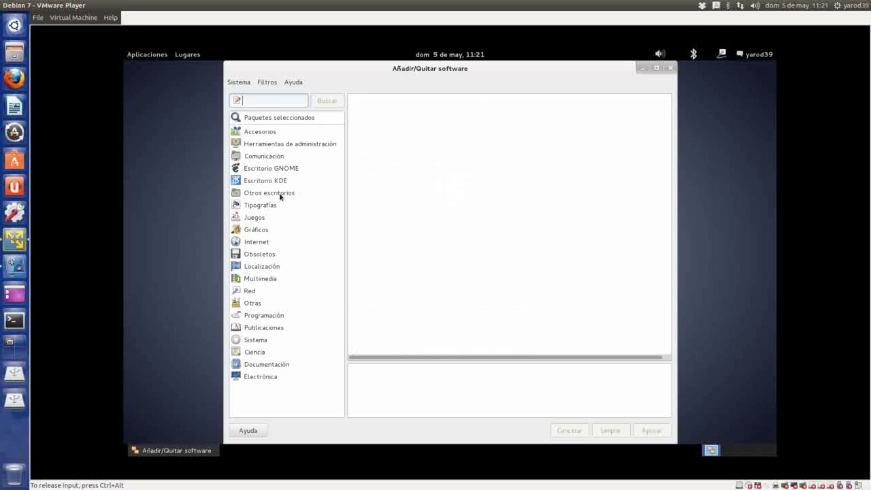
{"action": "type", "text": "l"}
{"action": "type", "text": "vl"}
{"action": "key", "text": "Return"}
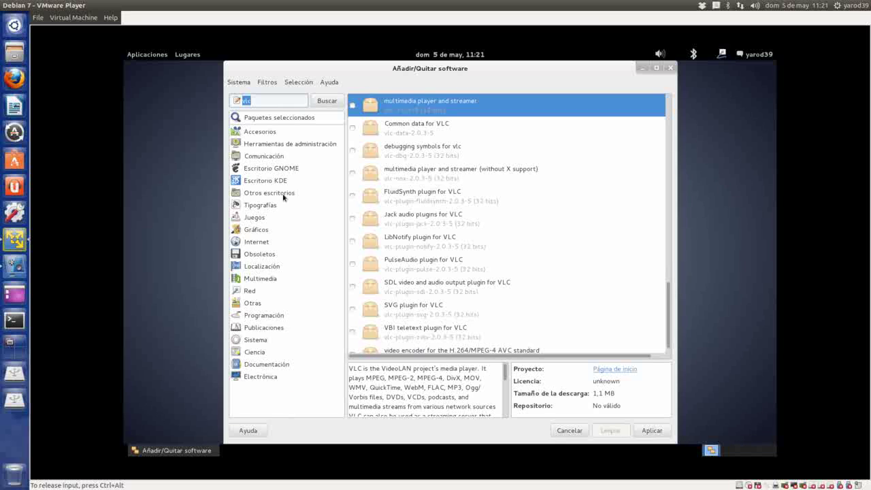
{"action": "double_click", "coordinate": [401, 107]}
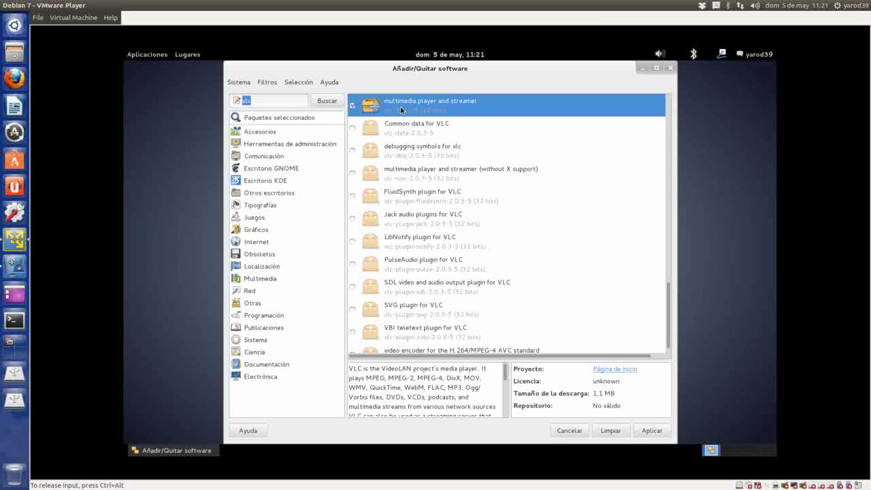
{"action": "left_click", "coordinate": [652, 431]}
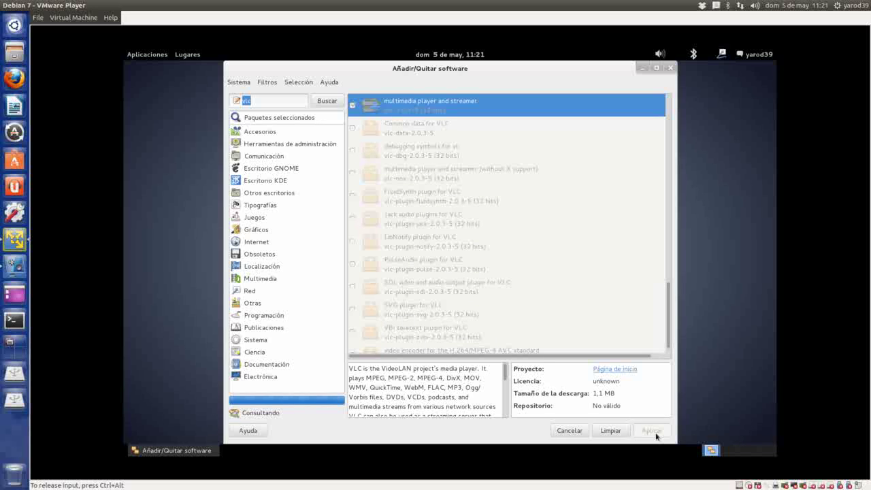
{"action": "left_click", "coordinate": [655, 433]}
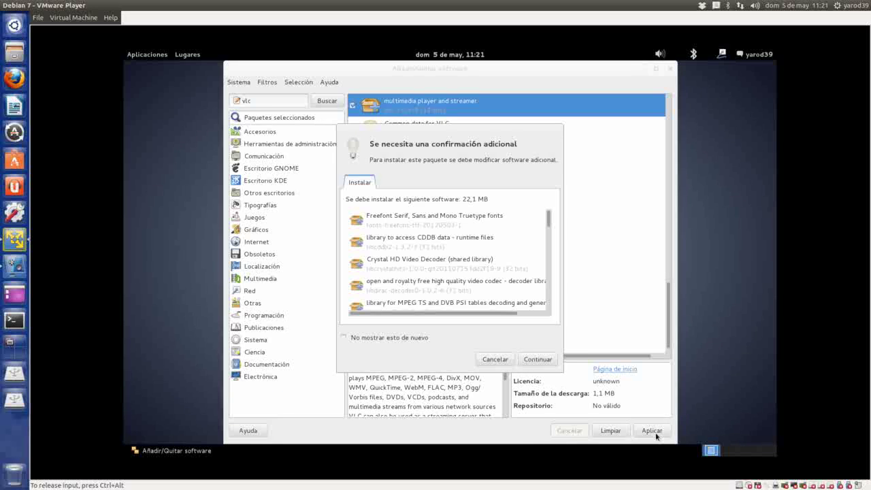
{"action": "left_click", "coordinate": [537, 359]}
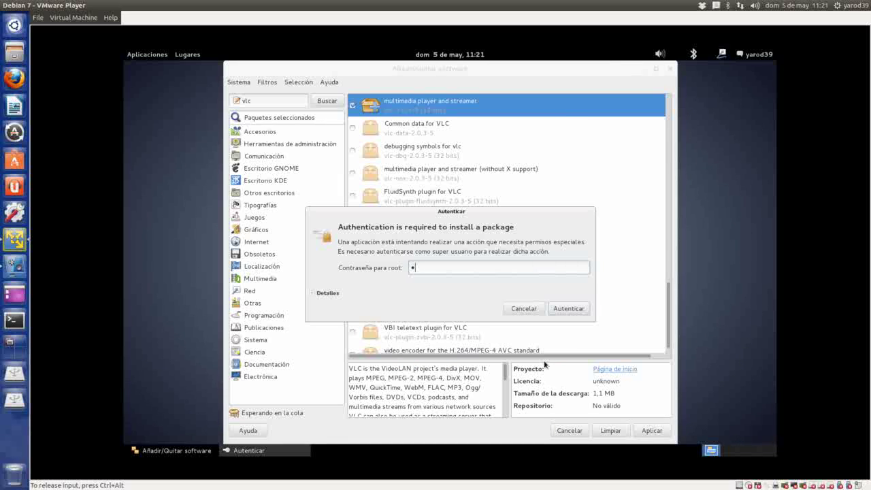
- Authorise with the root password, cancel the repeated Debian DVD request, and close the tool
{"action": "key", "text": "Return"}
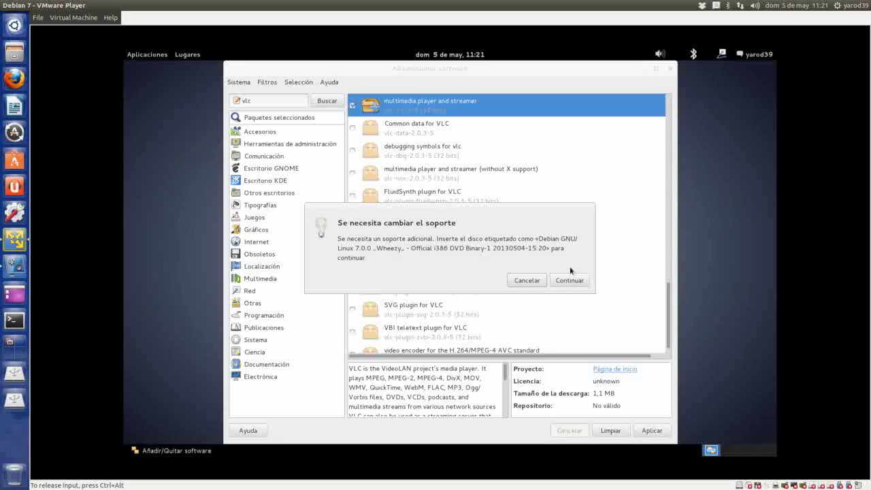
{"action": "left_click", "coordinate": [572, 280]}
{"action": "left_click", "coordinate": [566, 280]}
{"action": "left_click", "coordinate": [565, 280]}
{"action": "left_click", "coordinate": [567, 281]}
{"action": "left_click", "coordinate": [526, 280]}
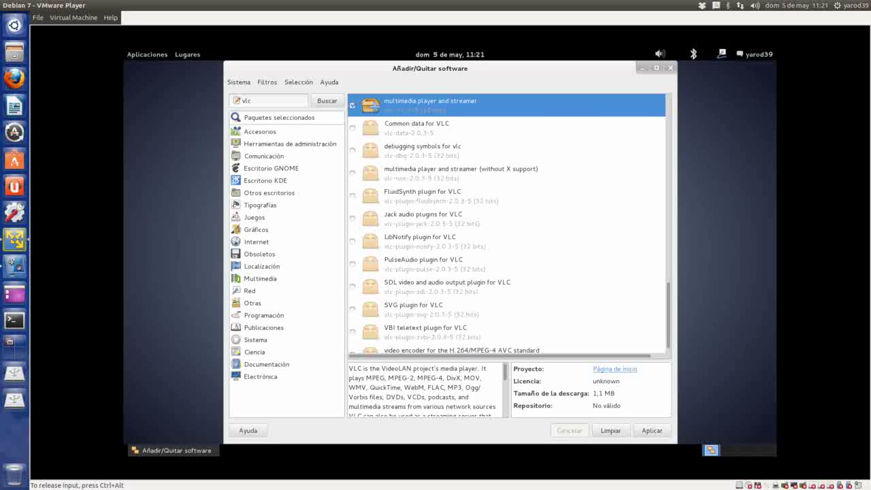
{"action": "left_click", "coordinate": [670, 68]}
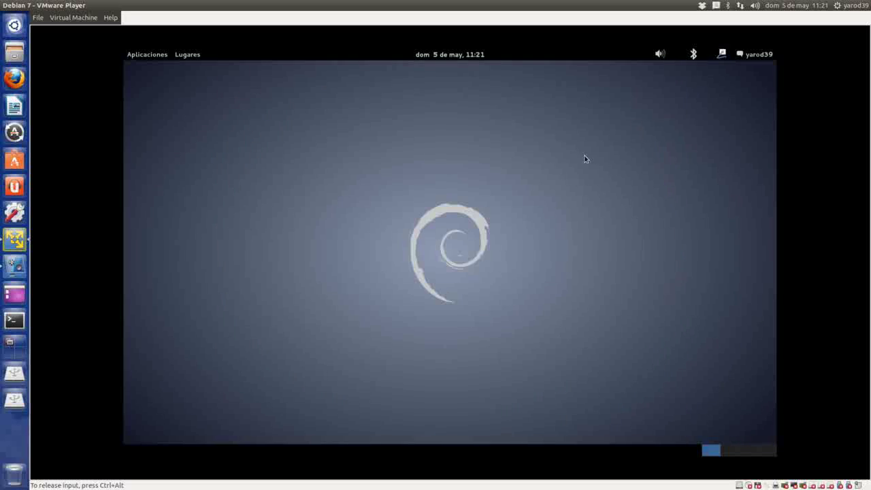
- Look over the Lugares and Aplicaciones menus, then dismiss them
{"action": "left_click", "coordinate": [186, 55]}
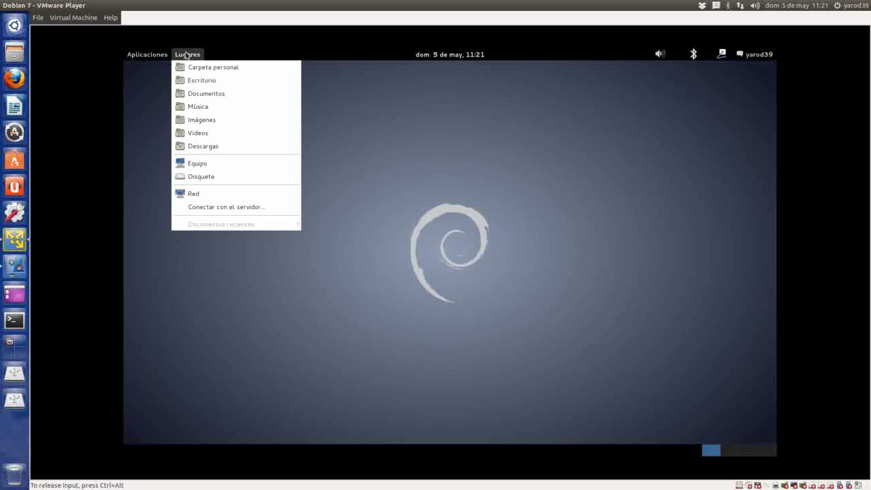
{"action": "mouse_move", "coordinate": [148, 52]}
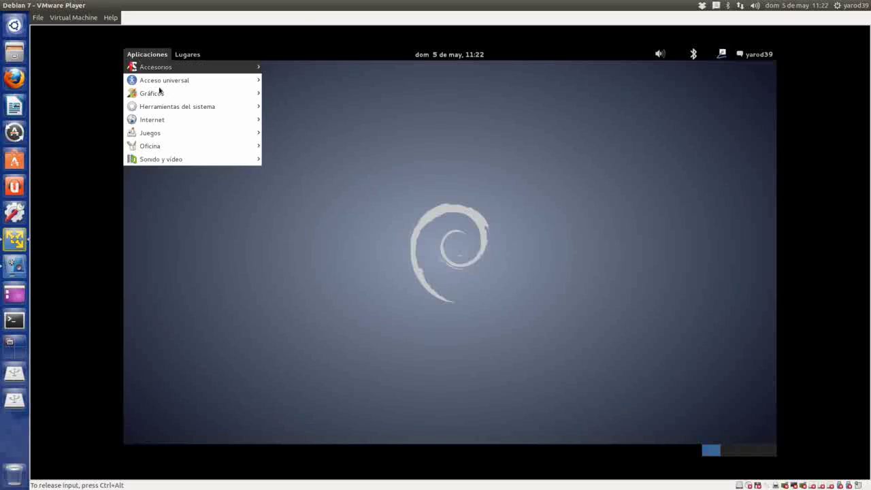
{"action": "mouse_move", "coordinate": [169, 121]}
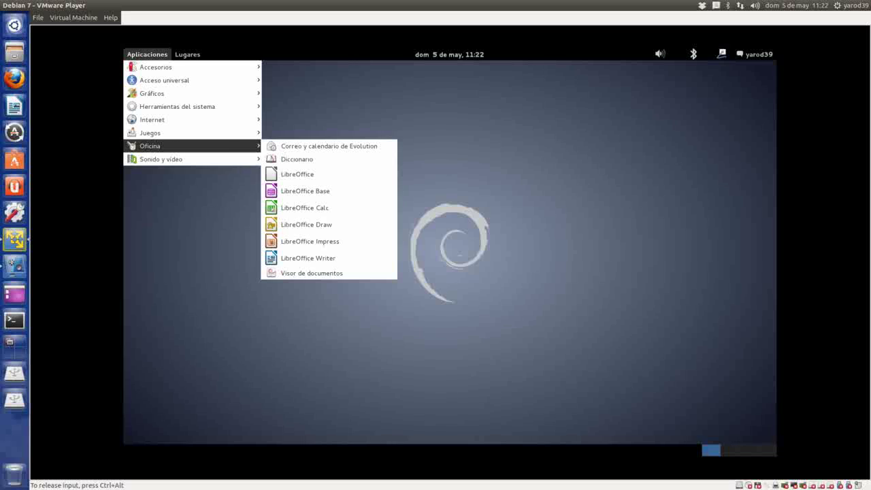
{"action": "left_click", "coordinate": [396, 108]}
- Open Configuración del sistema from the user menu and go to Acceso universal
{"action": "left_click", "coordinate": [753, 54]}
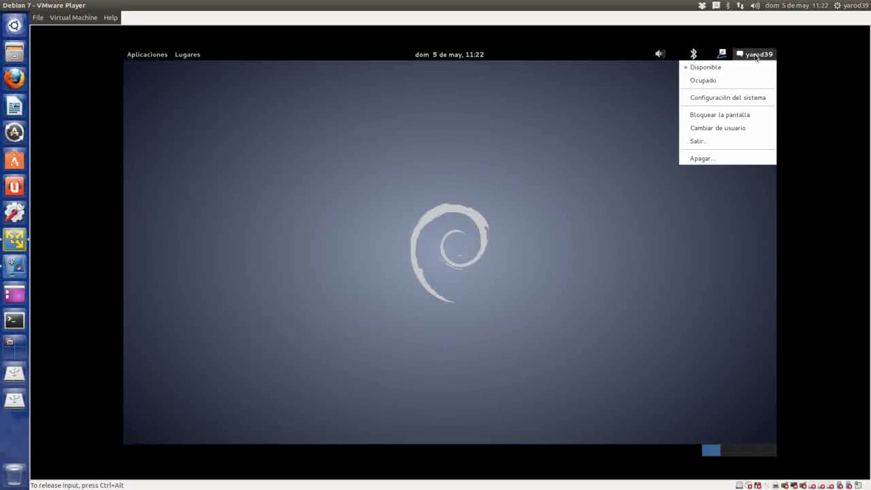
{"action": "left_click", "coordinate": [727, 97]}
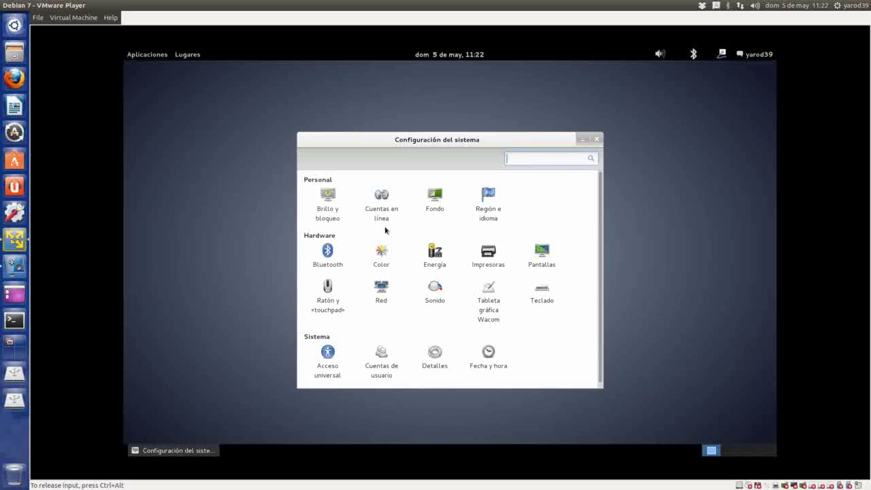
{"action": "scroll", "coordinate": [384, 230], "scroll_direction": "down", "scroll_amount": 1}
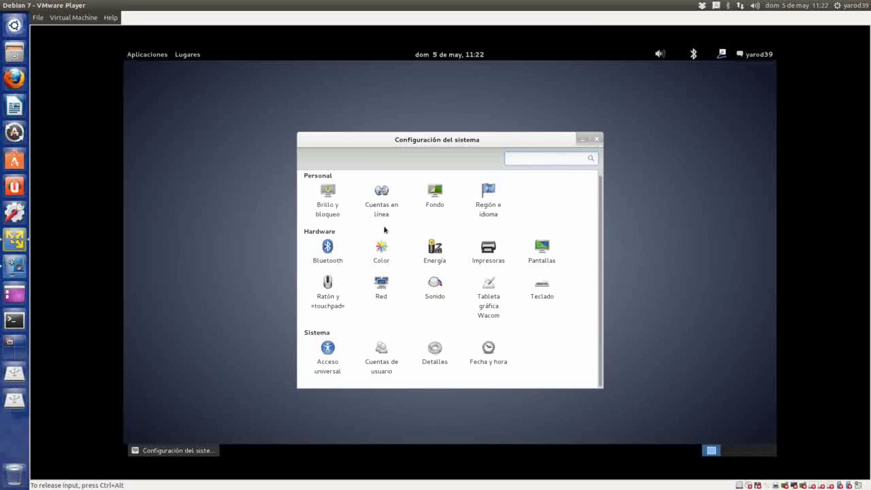
{"action": "scroll", "coordinate": [384, 230], "scroll_direction": "up", "scroll_amount": 1}
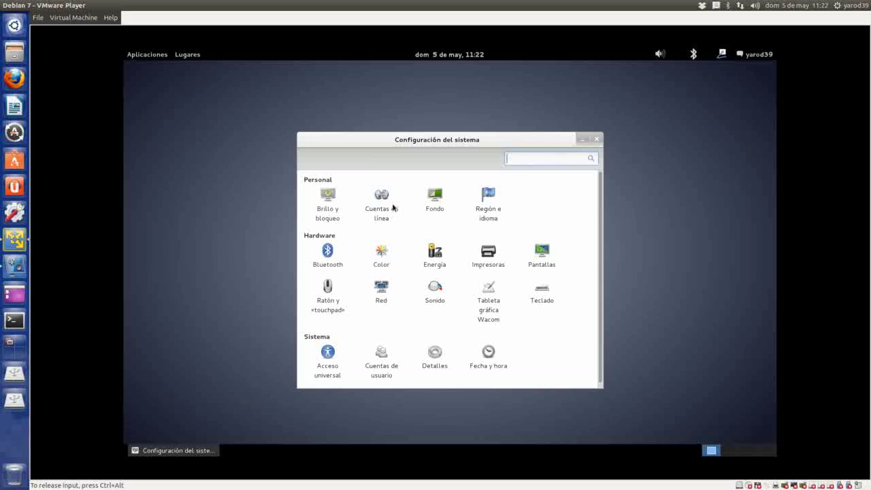
{"action": "left_click", "coordinate": [328, 351]}
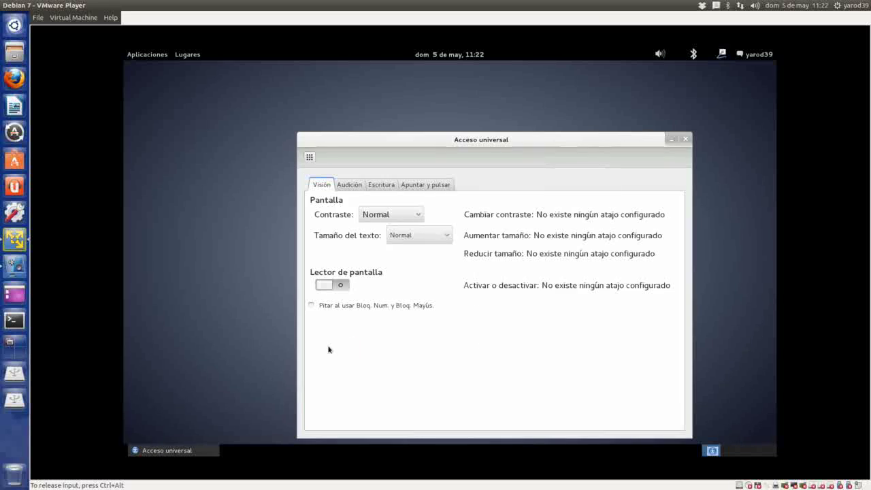
- Review the Audición, Escritura, Apuntar y pulsar and Visión tabs, then close Acceso universal
{"action": "left_click", "coordinate": [357, 185]}
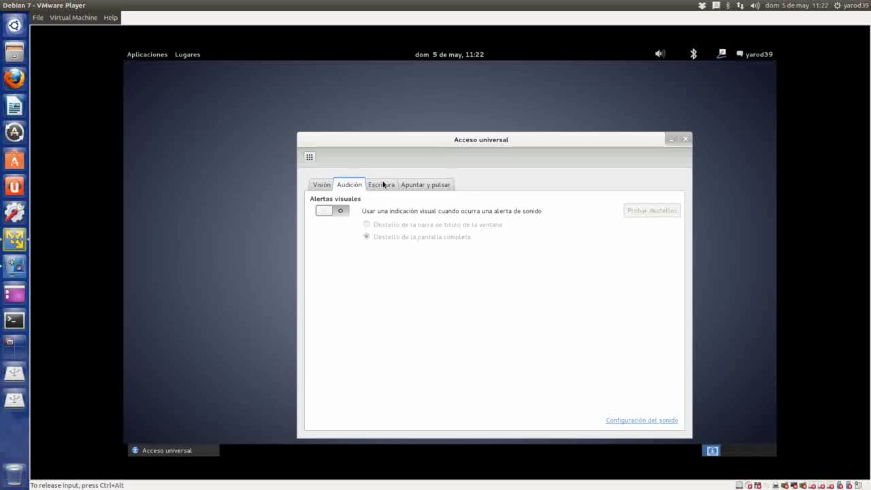
{"action": "left_click", "coordinate": [384, 185]}
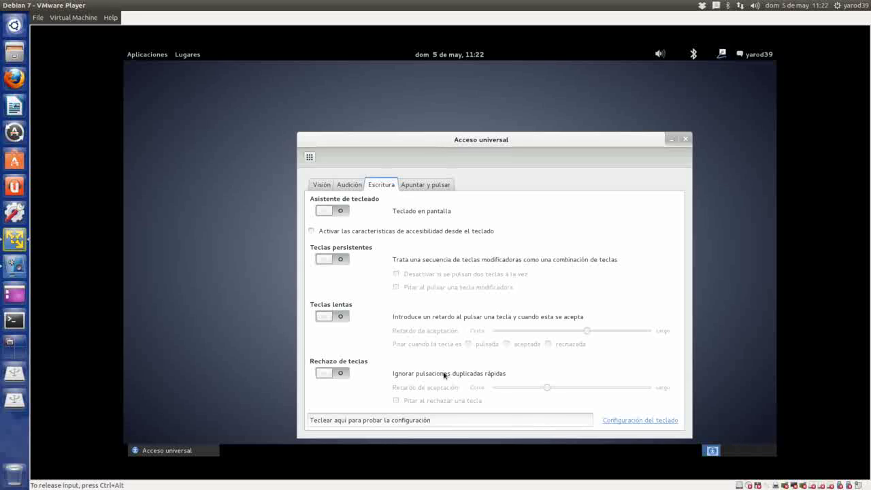
{"action": "left_click", "coordinate": [434, 185]}
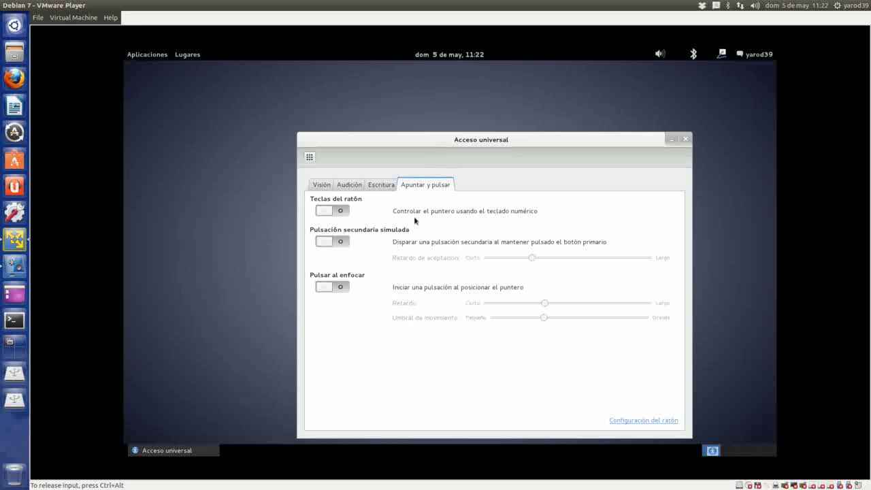
{"action": "left_click", "coordinate": [322, 186]}
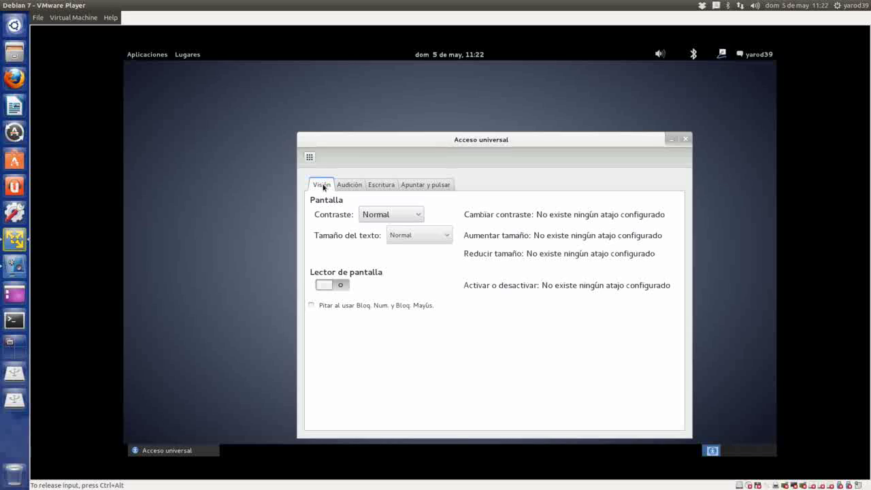
{"action": "left_click", "coordinate": [357, 186]}
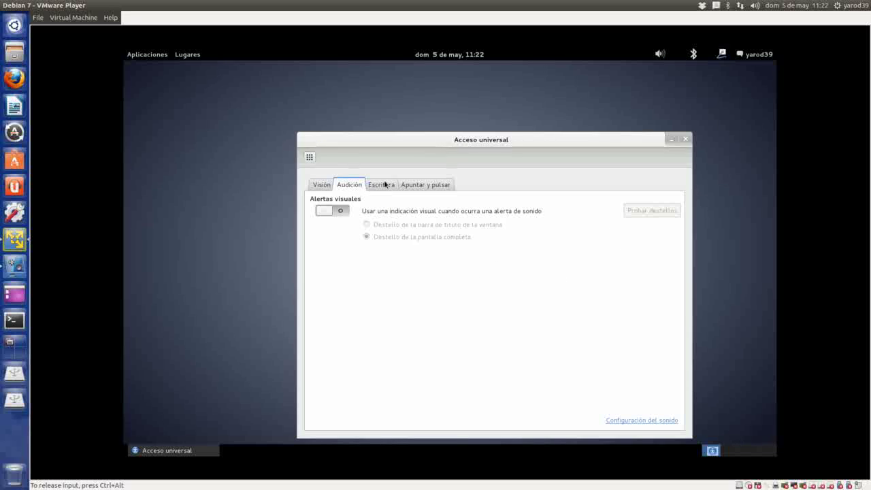
{"action": "left_click", "coordinate": [379, 187]}
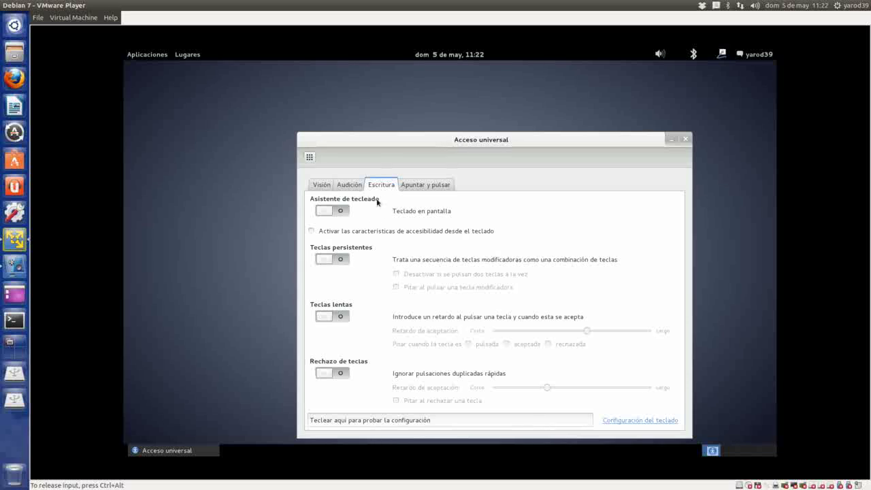
{"action": "left_click", "coordinate": [410, 185]}
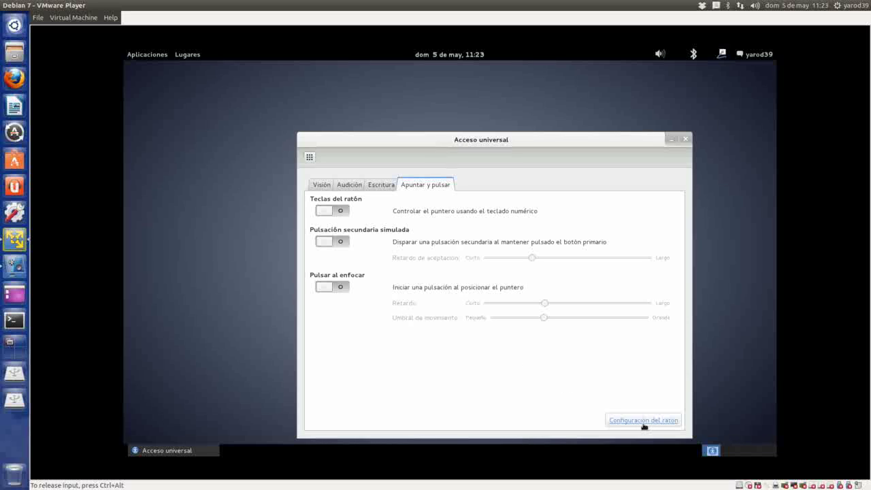
{"action": "left_click", "coordinate": [686, 139]}
- Raise the top-bar volume to maximum and glance at the calendar for today's date
{"action": "left_click", "coordinate": [660, 54]}
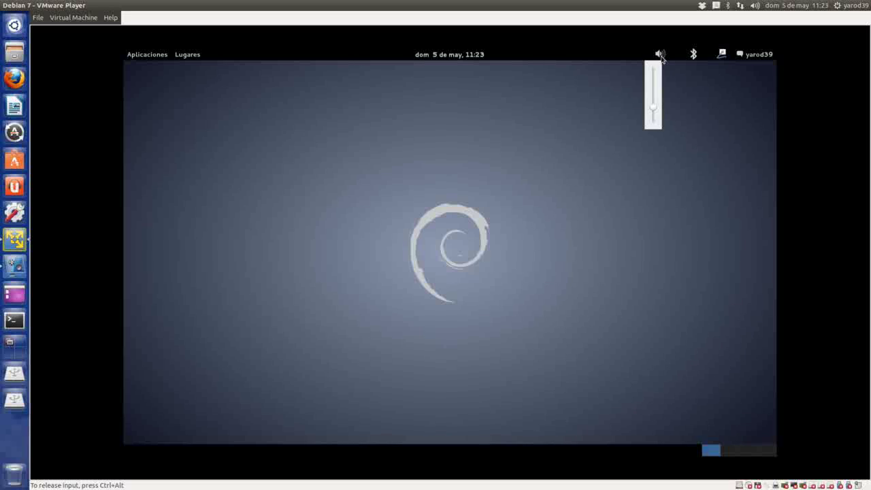
{"action": "left_click_drag", "start_coordinate": [650, 110], "coordinate": [651, 55]}
{"action": "left_click", "coordinate": [435, 68]}
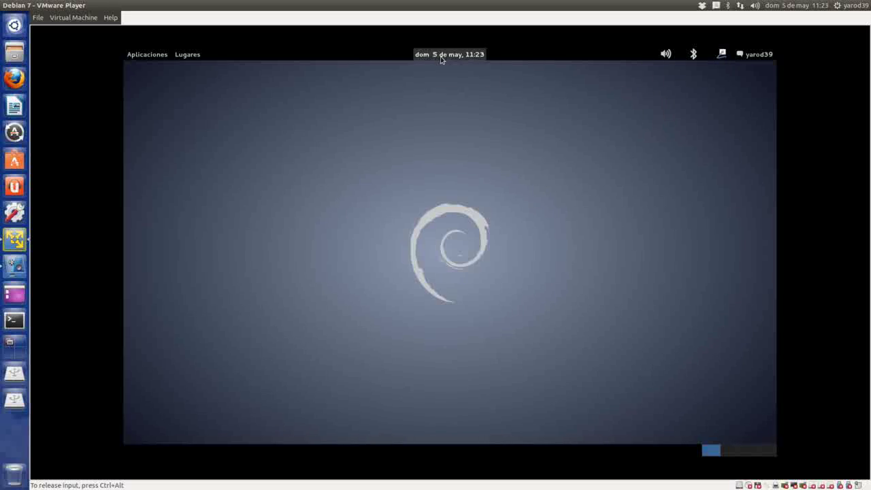
{"action": "left_click", "coordinate": [440, 55]}
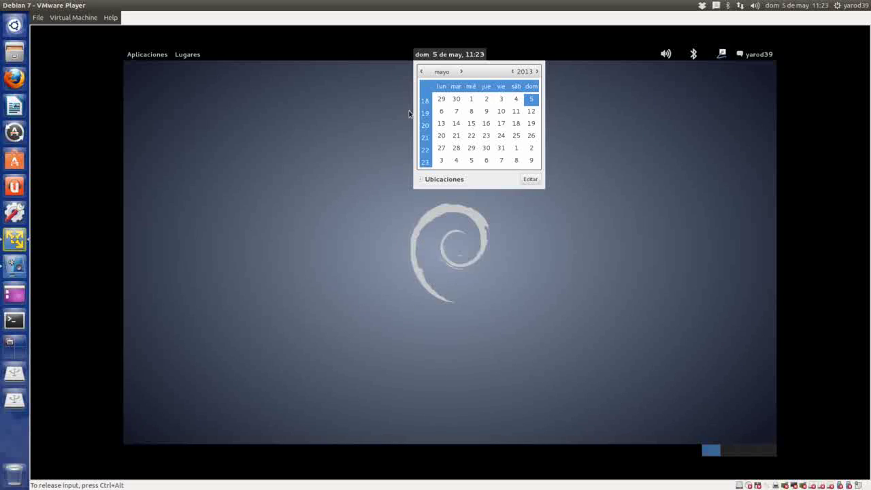
{"action": "left_click", "coordinate": [456, 53]}
- Check Lugares, then navigate Aplicaciones > Herramientas del sistema > Preferencias
{"action": "left_click", "coordinate": [190, 53]}
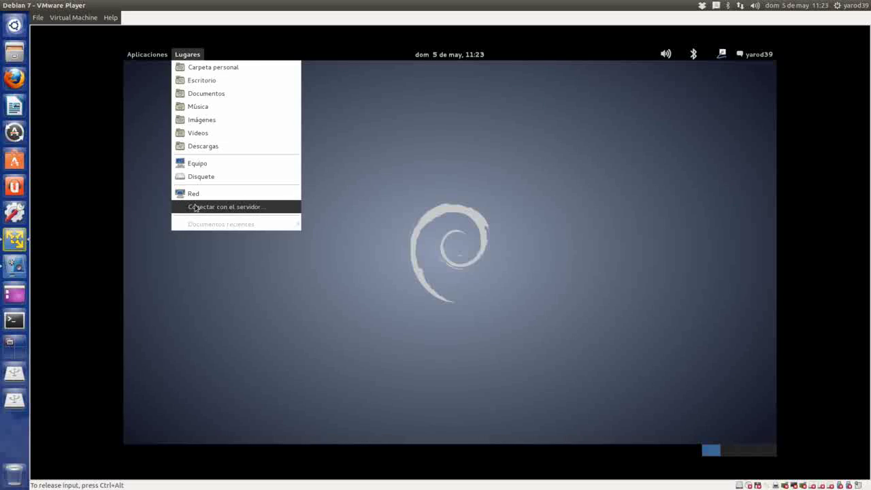
{"action": "mouse_move", "coordinate": [155, 53]}
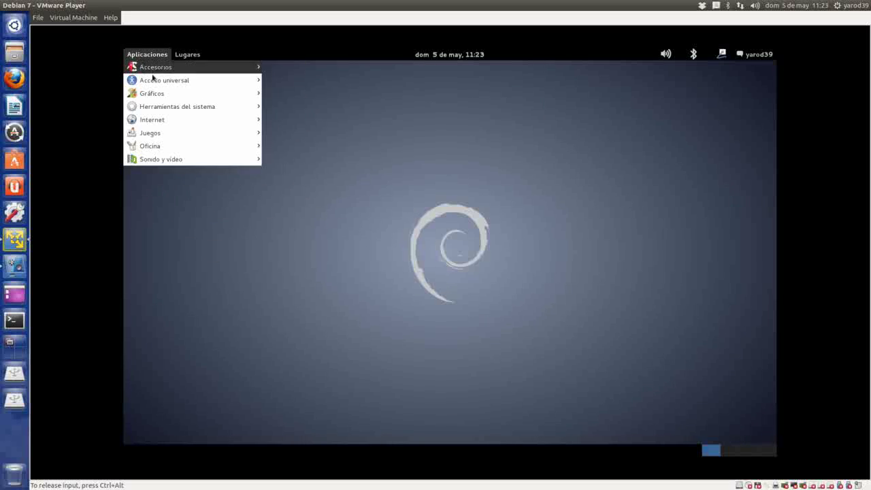
{"action": "mouse_move", "coordinate": [154, 162]}
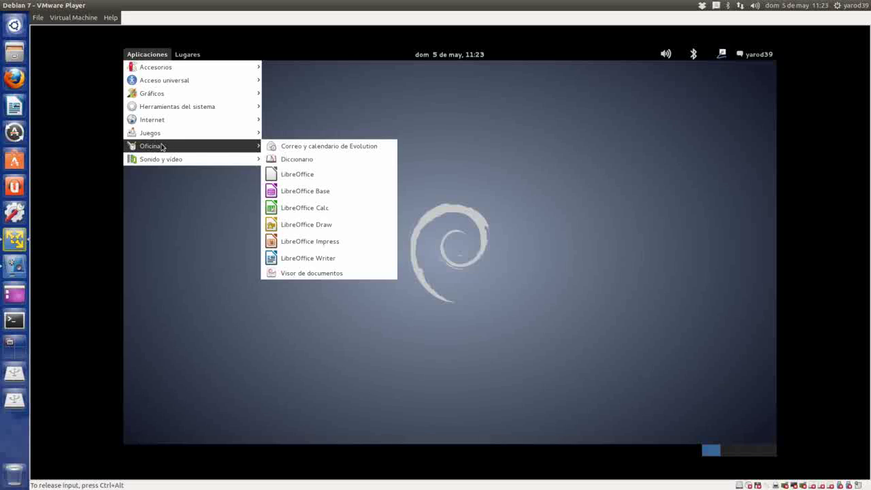
{"action": "mouse_move", "coordinate": [165, 137]}
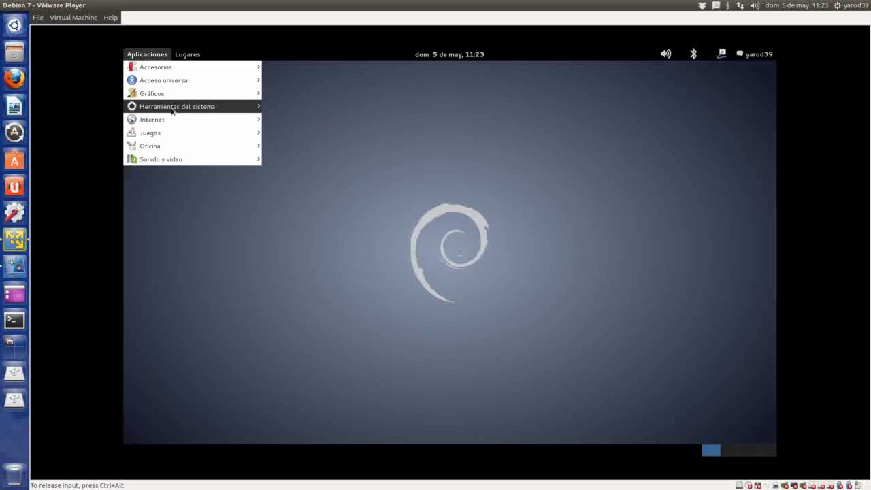
{"action": "mouse_move", "coordinate": [259, 108]}
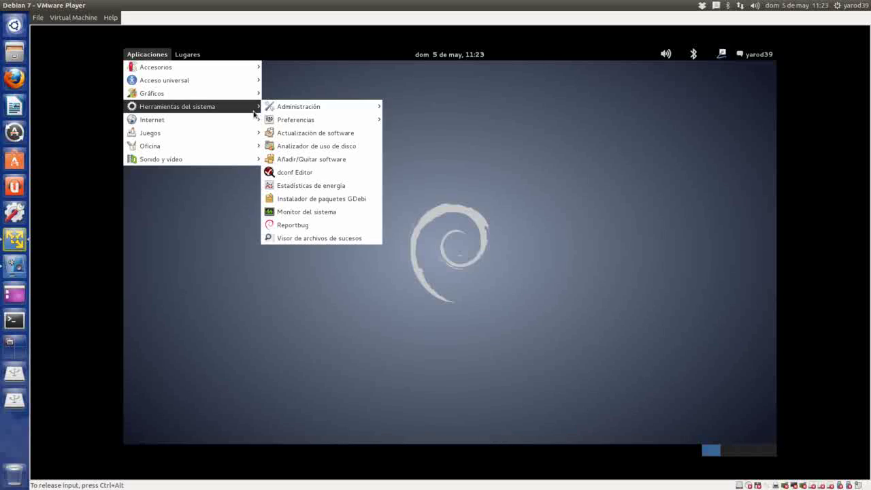
{"action": "mouse_move", "coordinate": [309, 109]}
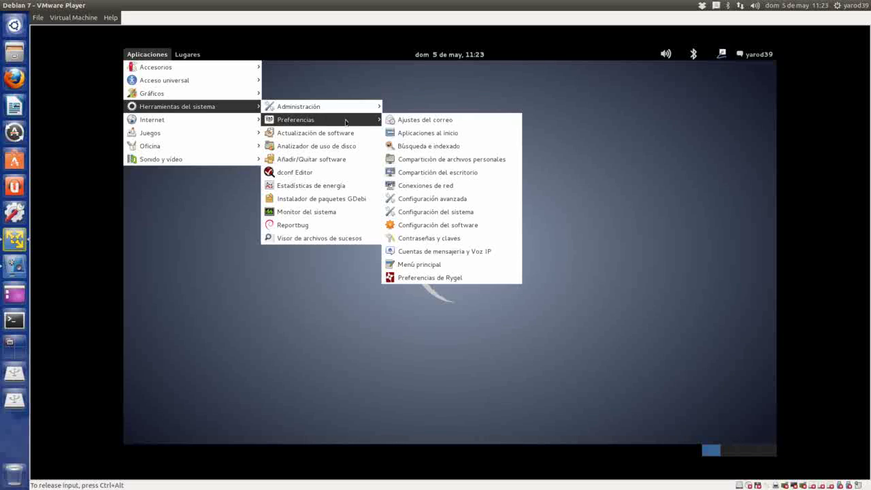
- Open Configuración avanzada, view its Tema, Tipografías and Ventanas sections, then close it
{"action": "left_click", "coordinate": [433, 199]}
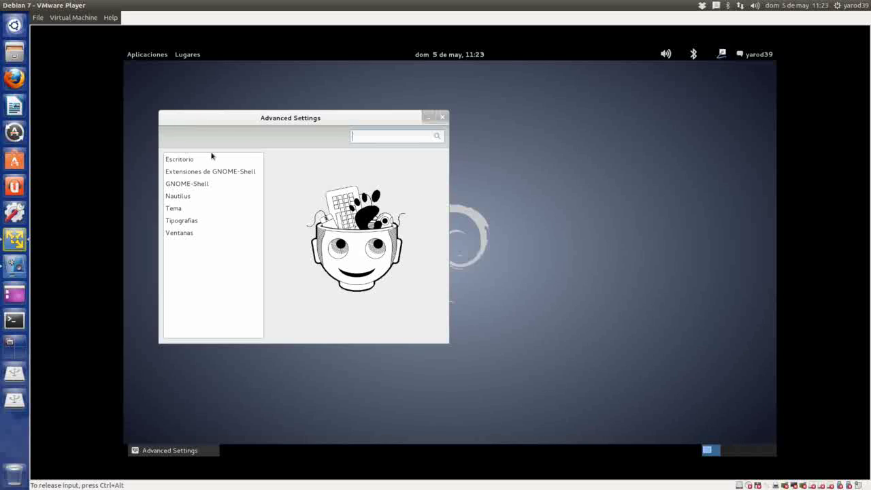
{"action": "left_click", "coordinate": [211, 206]}
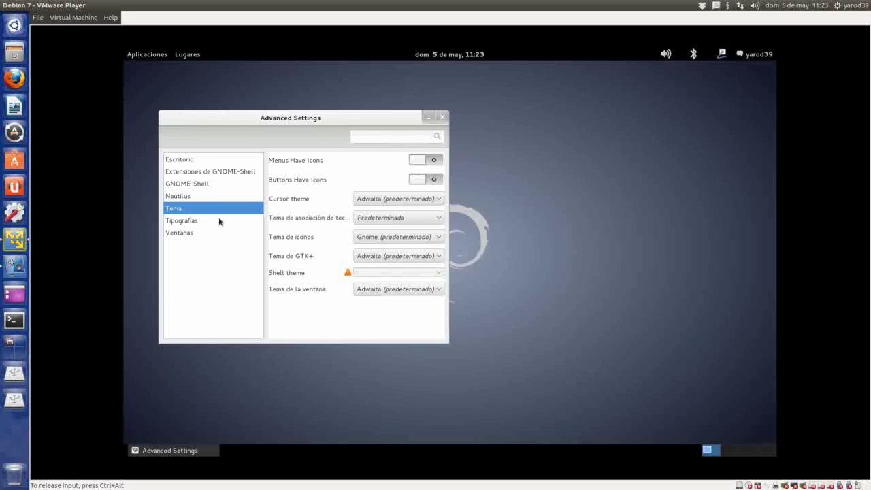
{"action": "left_click", "coordinate": [222, 225]}
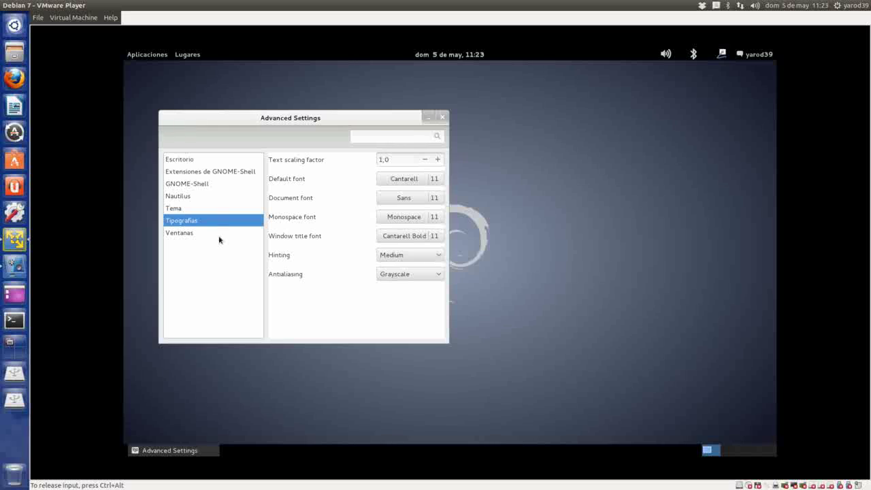
{"action": "left_click", "coordinate": [219, 234]}
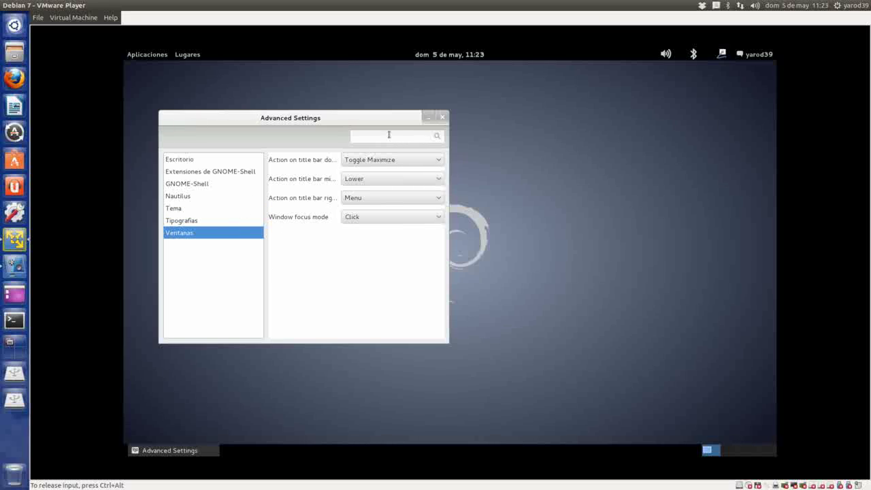
{"action": "left_click", "coordinate": [443, 118]}
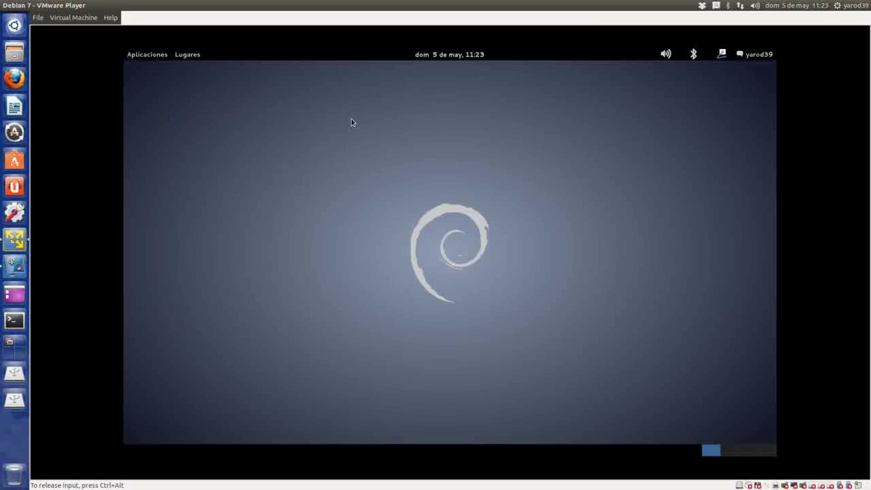
- Run Actualización de software from Herramientas del sistema and accept the all-up-to-date message
{"action": "left_click", "coordinate": [152, 55]}
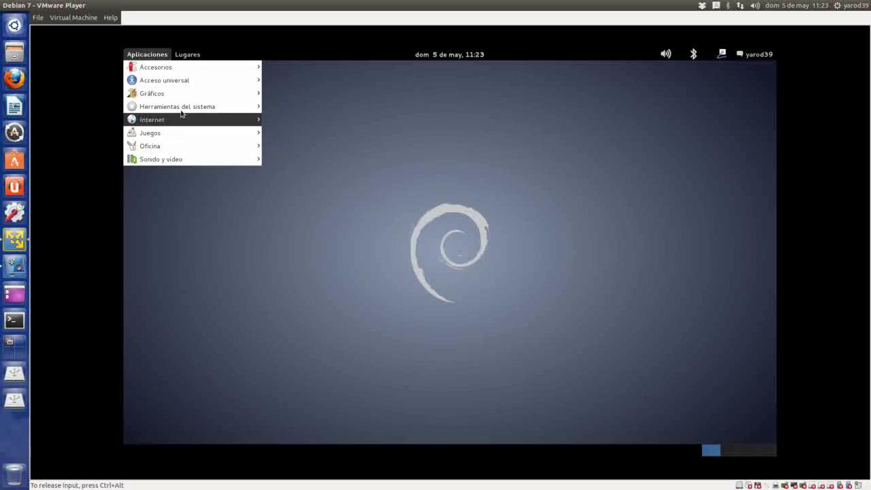
{"action": "mouse_move", "coordinate": [183, 109]}
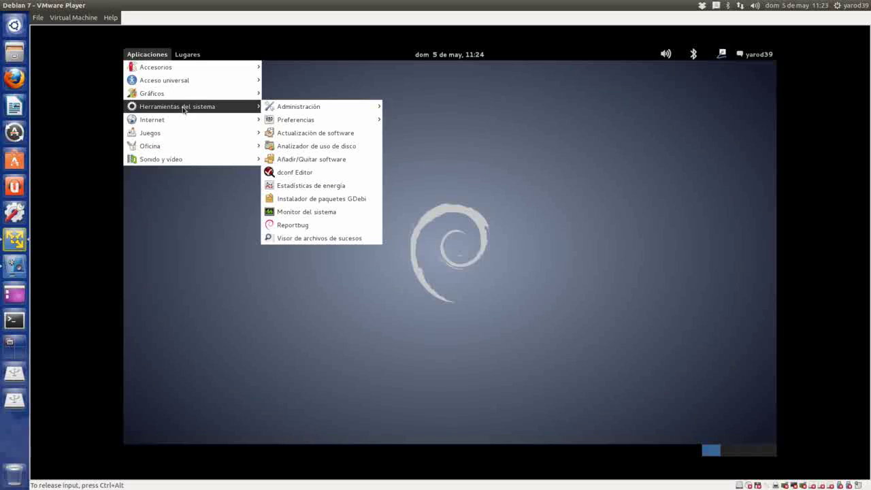
{"action": "left_click", "coordinate": [314, 133]}
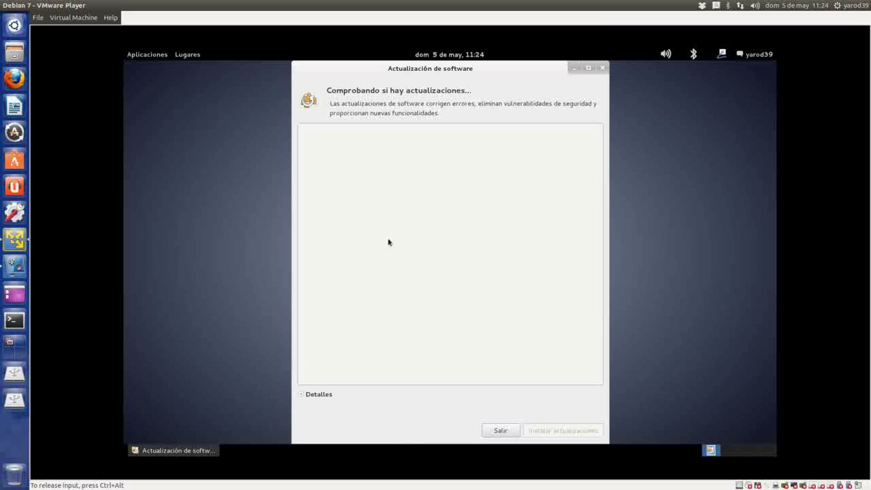
{"action": "left_click", "coordinate": [552, 287]}
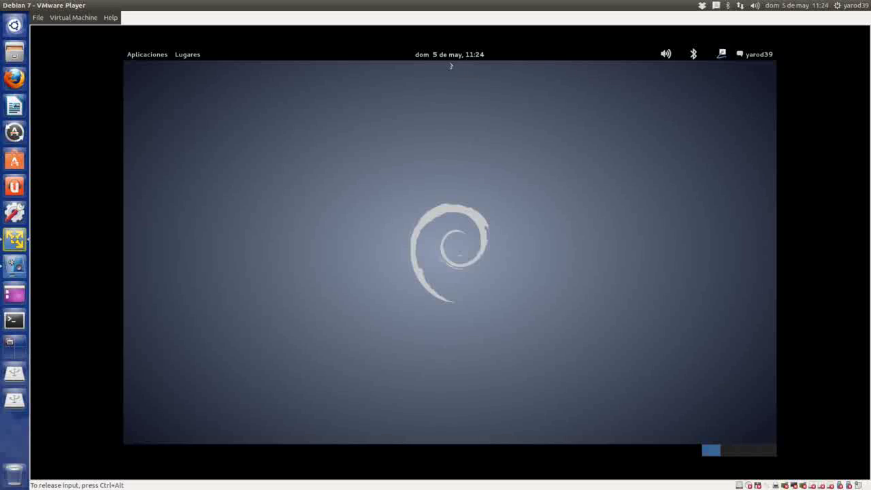
{"action": "left_click", "coordinate": [196, 57]}
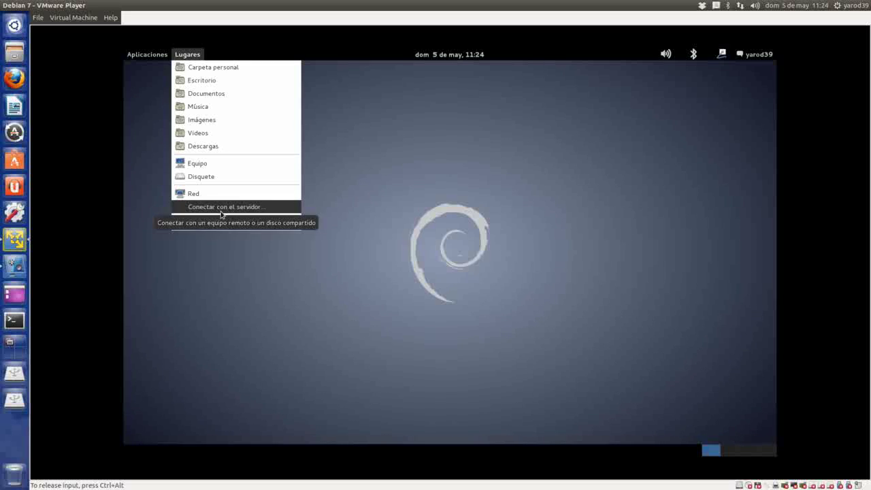
{"action": "left_click", "coordinate": [427, 211]}
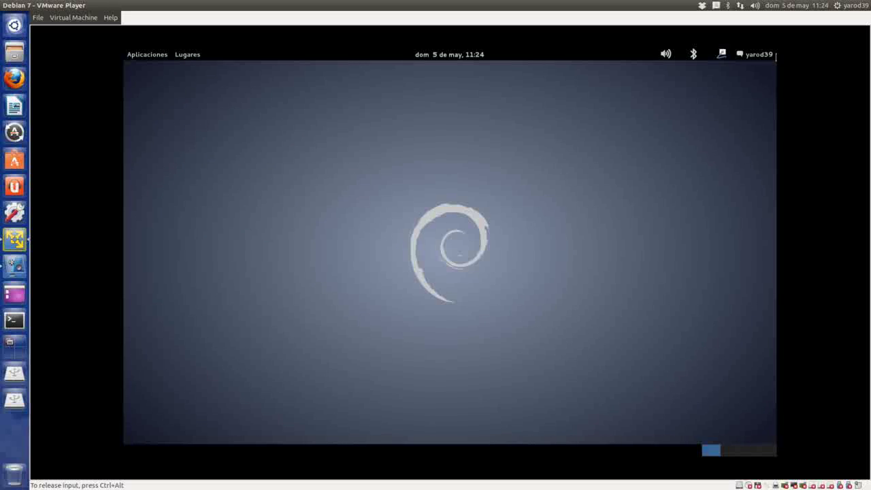
{"action": "left_click", "coordinate": [753, 55]}
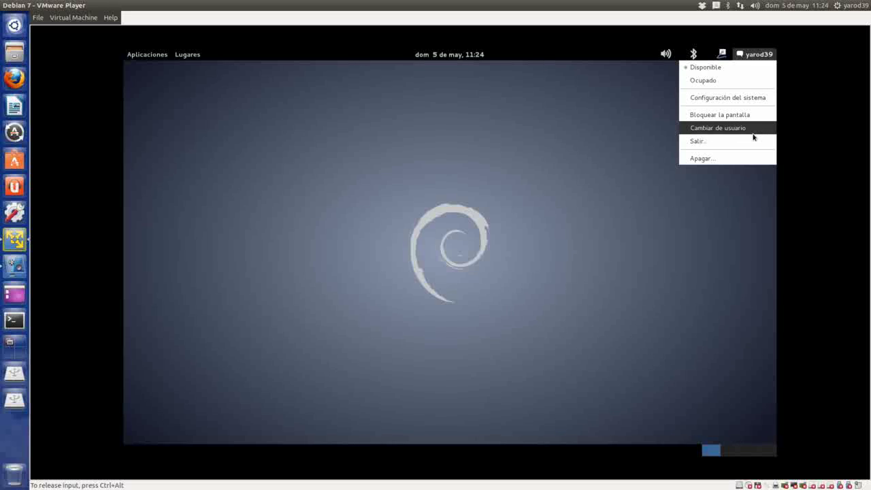
{"action": "left_click", "coordinate": [620, 147]}
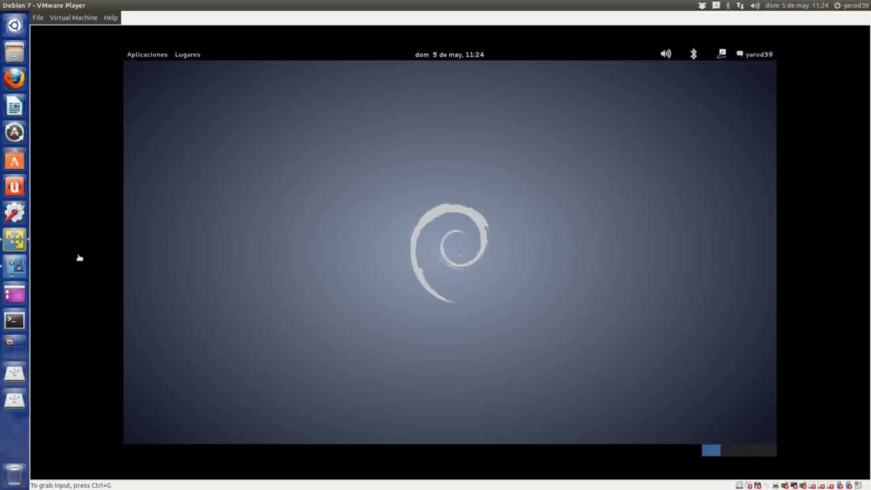
{"action": "left_click", "coordinate": [14, 267]}
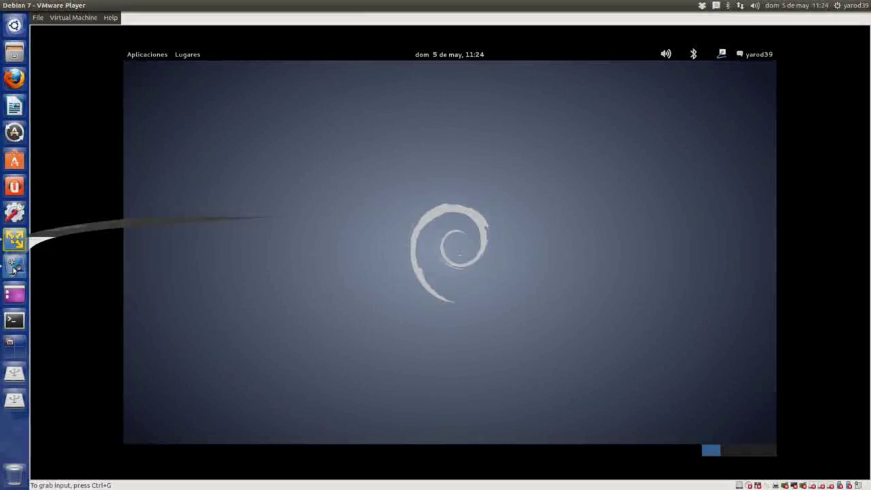